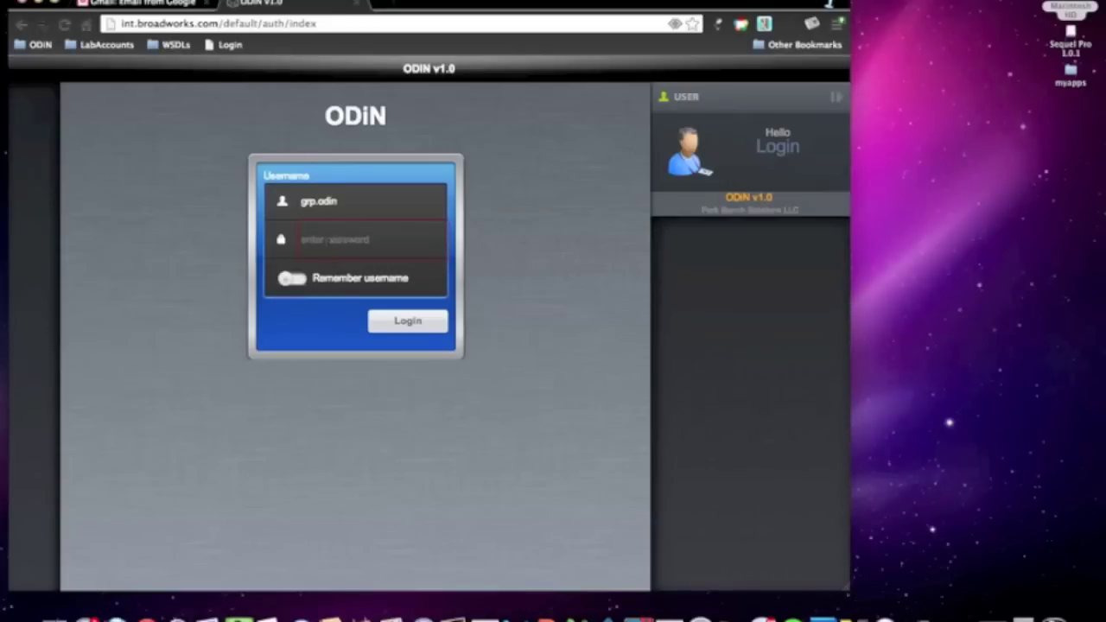
- Log in to the group admin account and open the Google Integration > Gunify setup page
{"action": "type", "text": "••"}
{"action": "left_click", "coordinate": [404, 320]}
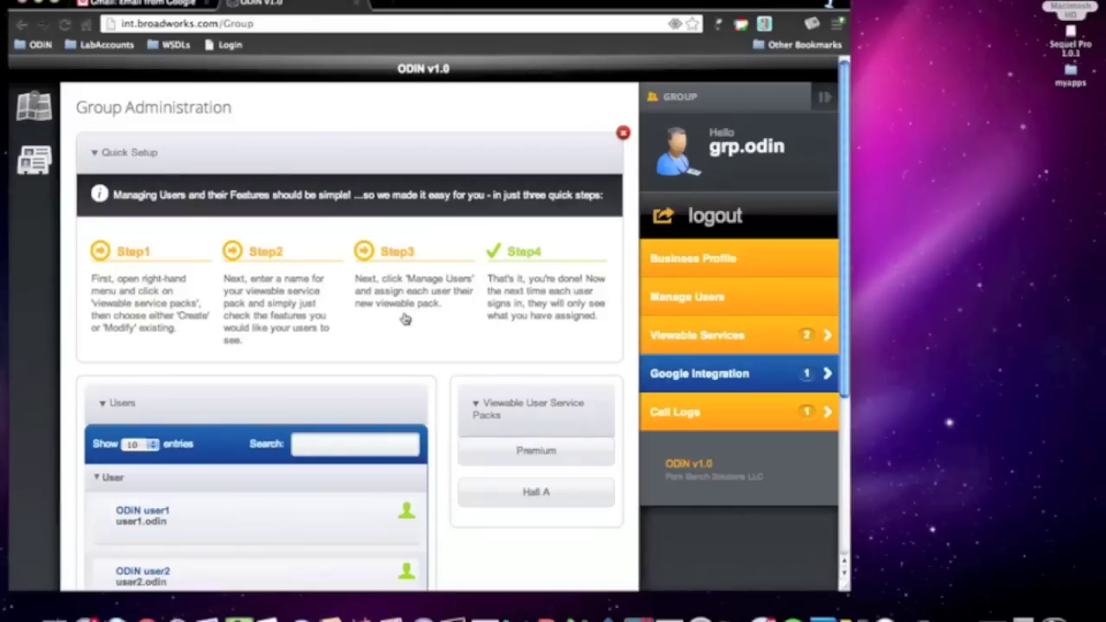
{"action": "left_click", "coordinate": [710, 378]}
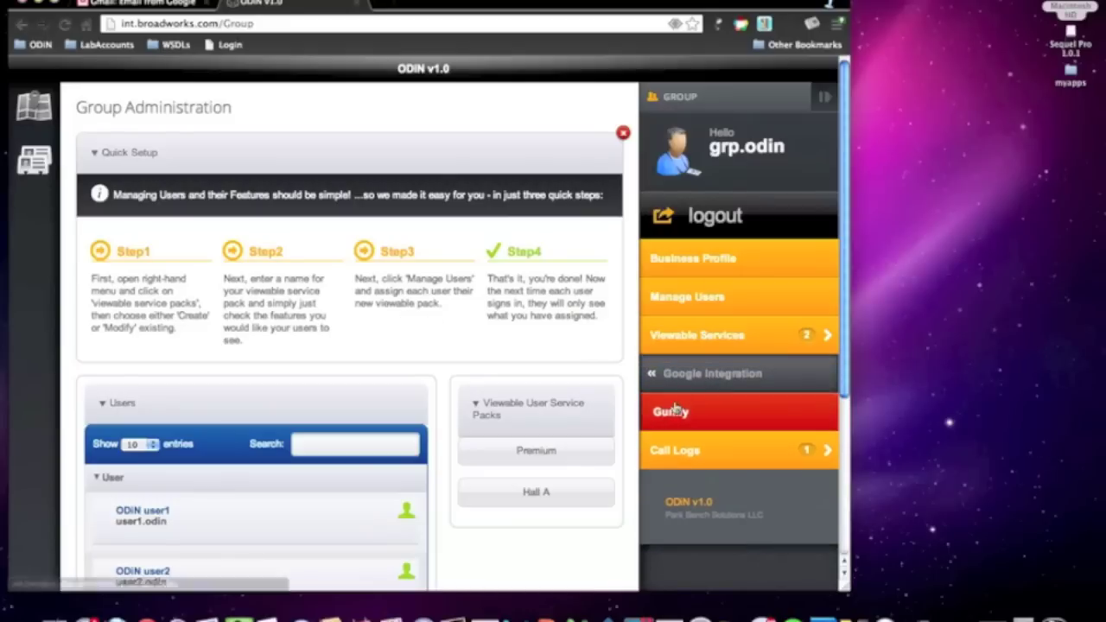
{"action": "left_click", "coordinate": [671, 412]}
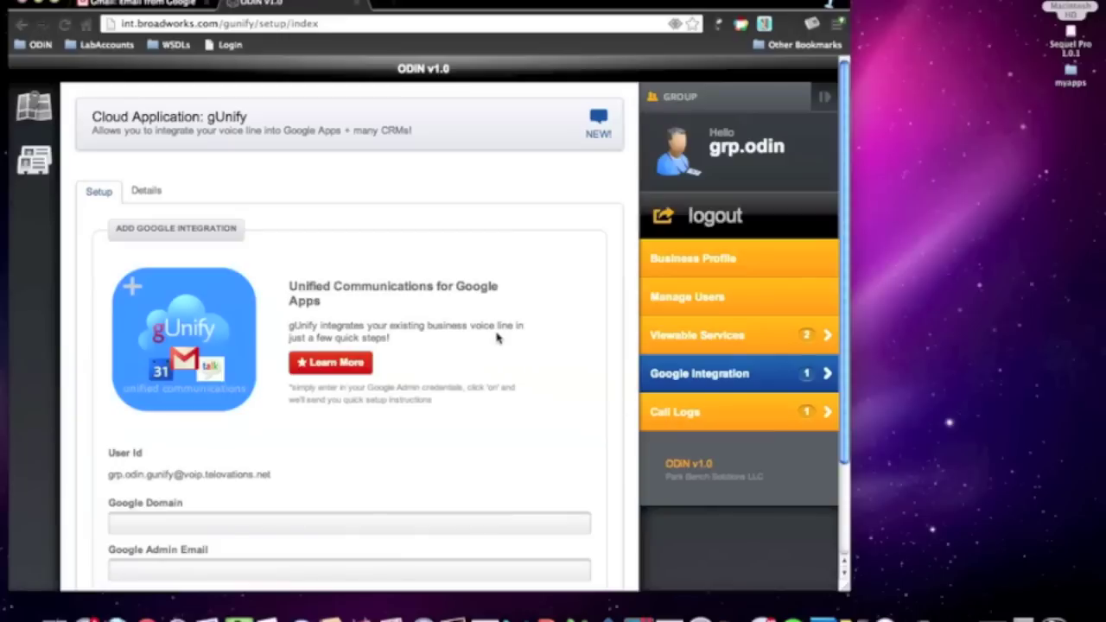
{"action": "scroll", "coordinate": [494, 338], "scroll_direction": "down", "scroll_amount": 3}
{"action": "scroll", "coordinate": [496, 337], "scroll_direction": "up", "scroll_amount": 3}
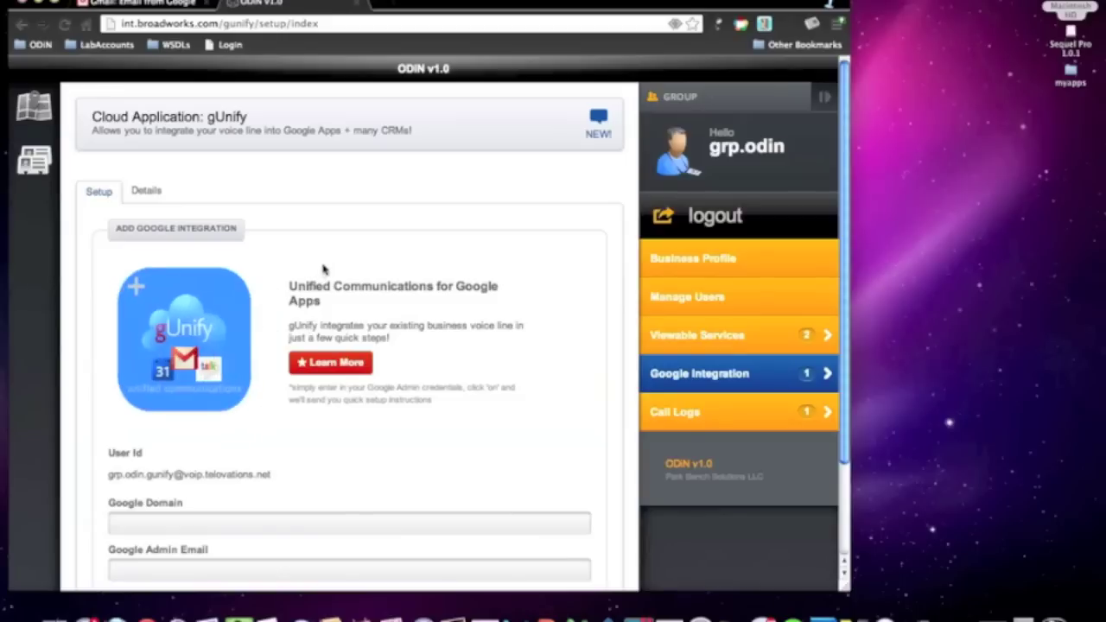
{"action": "left_click", "coordinate": [146, 190]}
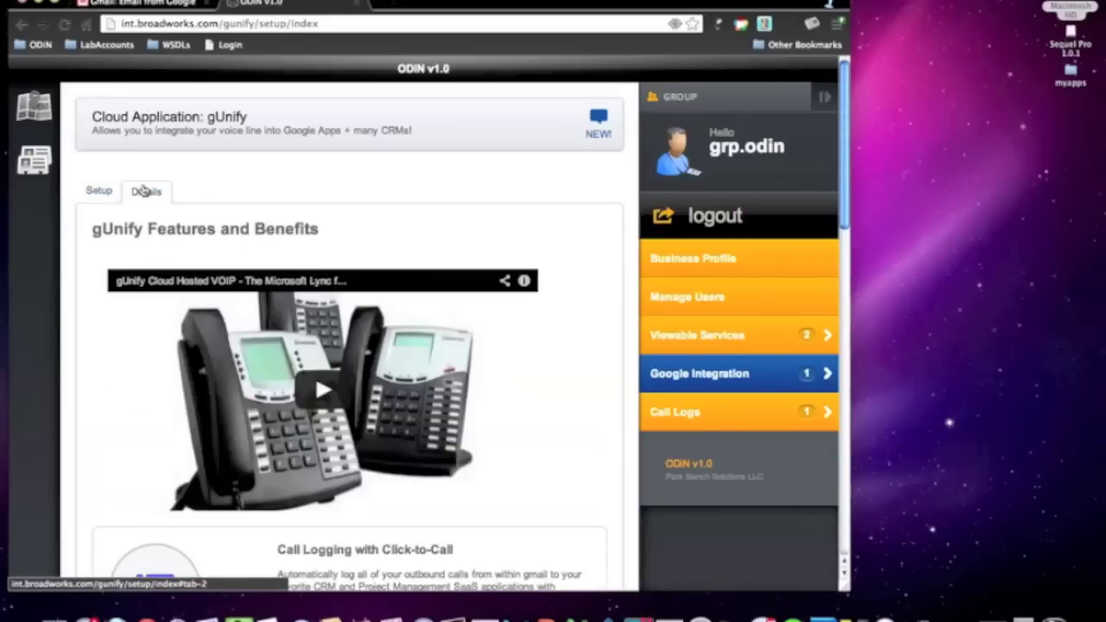
{"action": "scroll", "coordinate": [560, 261], "scroll_direction": "down", "scroll_amount": 1}
{"action": "scroll", "coordinate": [560, 261], "scroll_direction": "down", "scroll_amount": 10}
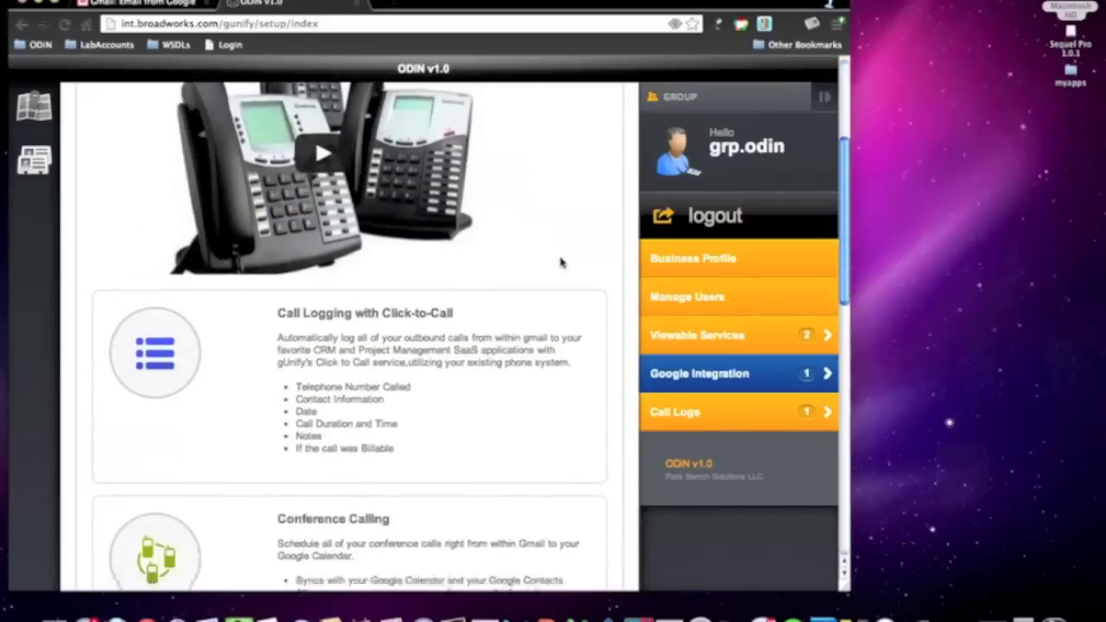
{"action": "scroll", "coordinate": [560, 261], "scroll_direction": "down", "scroll_amount": 5}
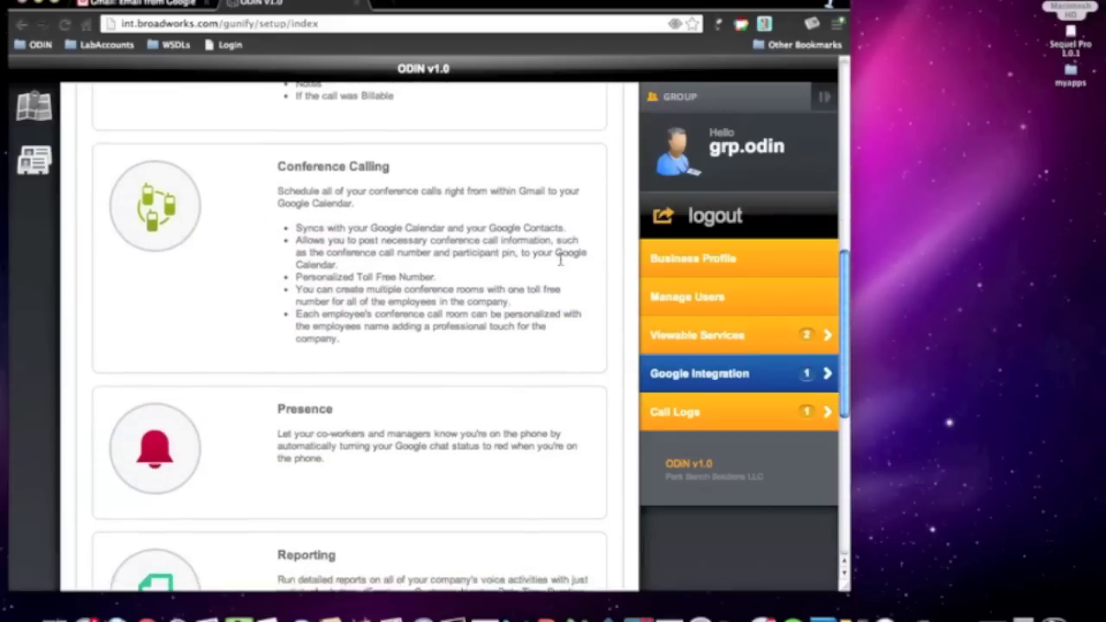
{"action": "scroll", "coordinate": [559, 260], "scroll_direction": "down", "scroll_amount": 4}
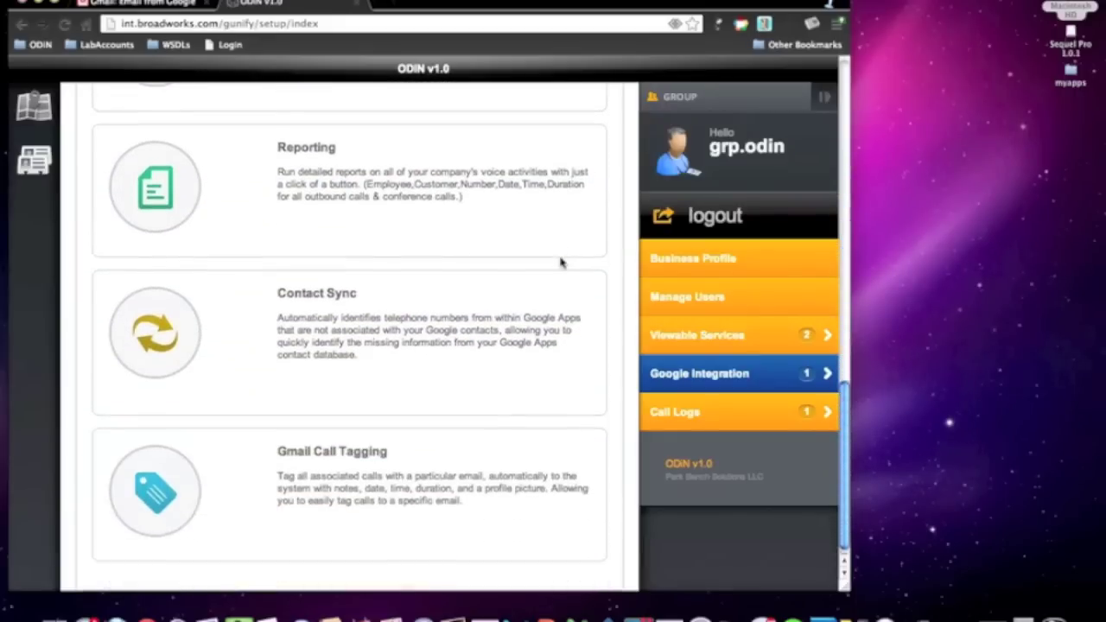
{"action": "scroll", "coordinate": [560, 260], "scroll_direction": "up", "scroll_amount": 2}
{"action": "scroll", "coordinate": [560, 261], "scroll_direction": "up", "scroll_amount": 15}
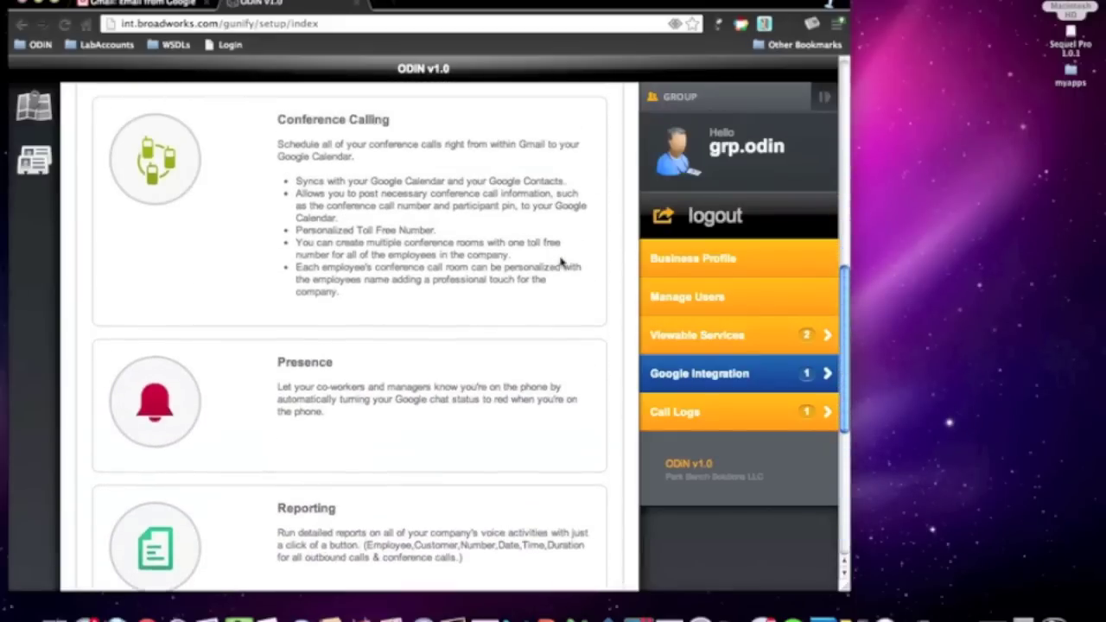
{"action": "scroll", "coordinate": [560, 262], "scroll_direction": "up", "scroll_amount": 2}
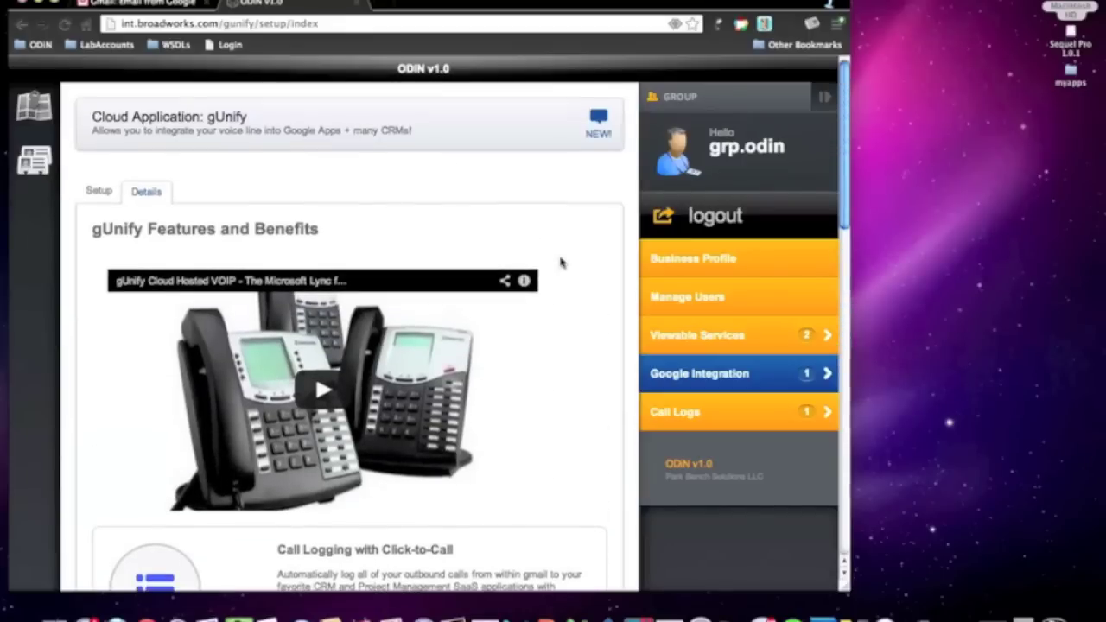
{"action": "left_click", "coordinate": [95, 191]}
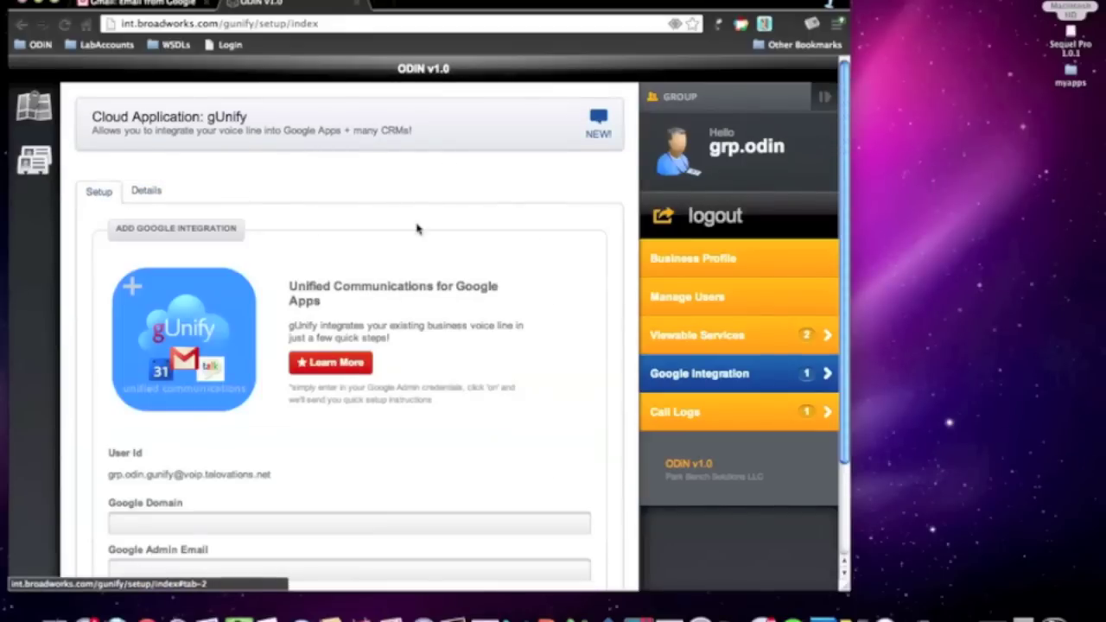
- Create the Google integration for domain myodin.com using the domain admin's e-mail address
{"action": "scroll", "coordinate": [476, 257], "scroll_direction": "down", "scroll_amount": 3}
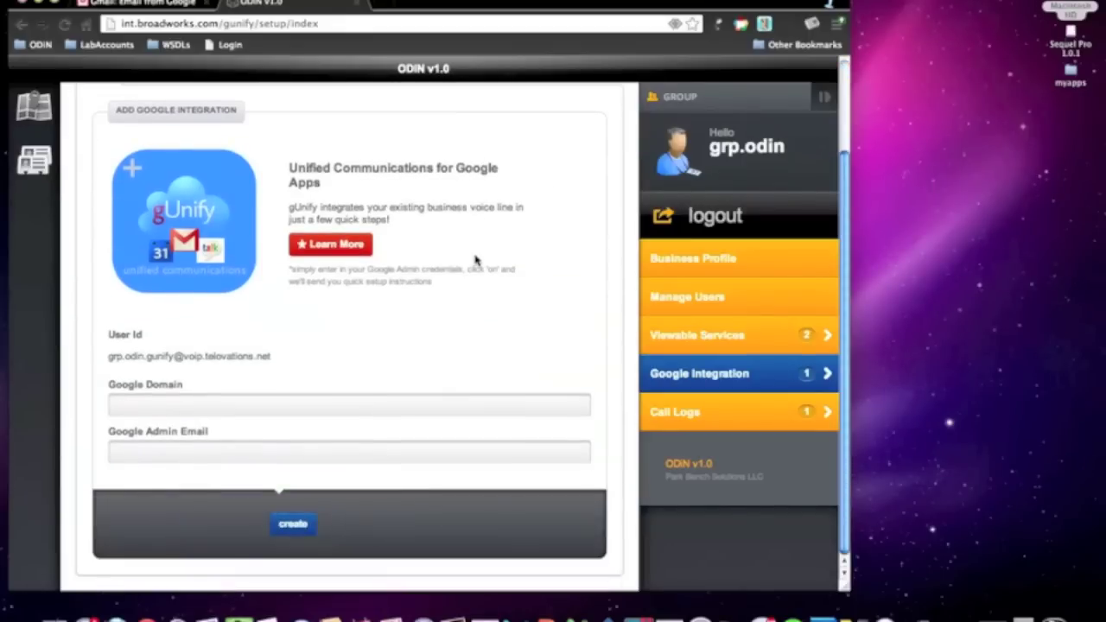
{"action": "left_click", "coordinate": [198, 407]}
{"action": "type", "text": "myodin"}
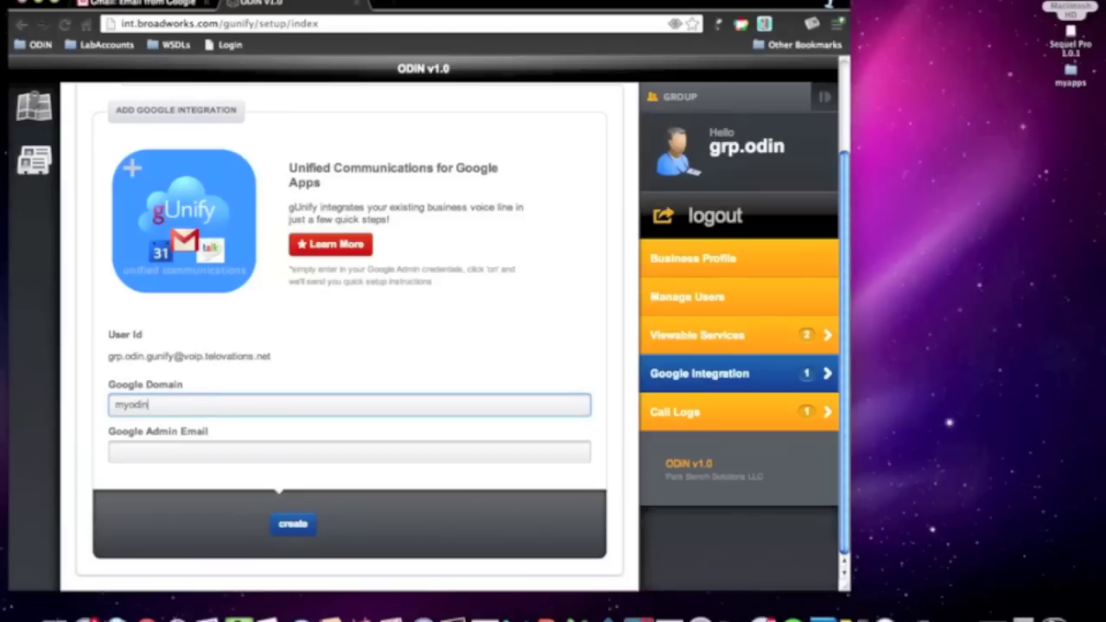
{"action": "type", "text": ".com"}
{"action": "key", "text": "Tab"}
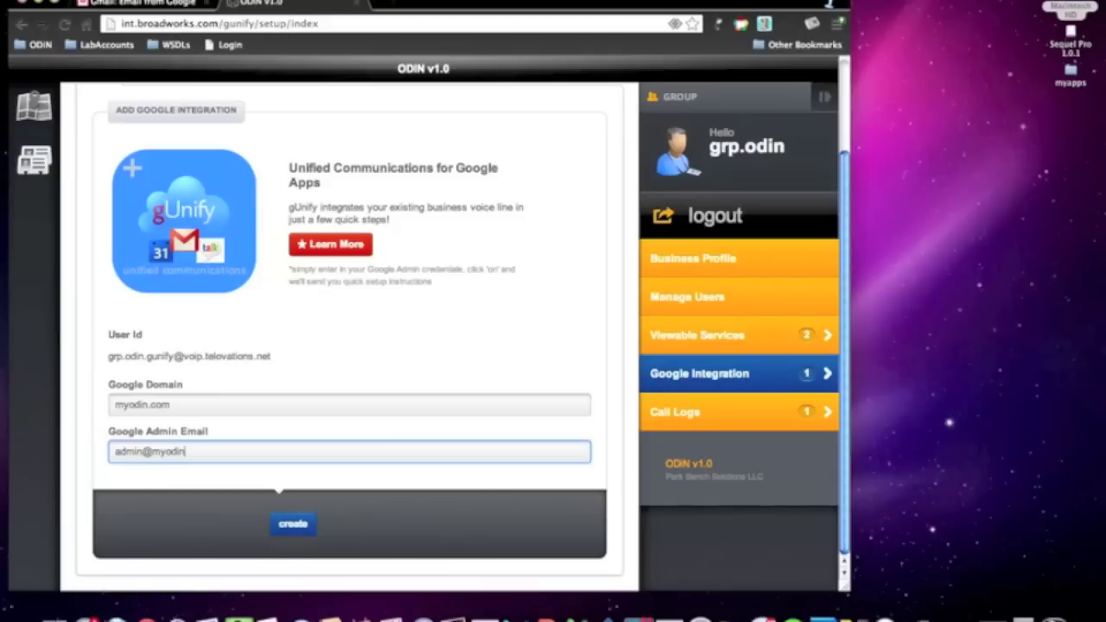
{"action": "left_click", "coordinate": [294, 525]}
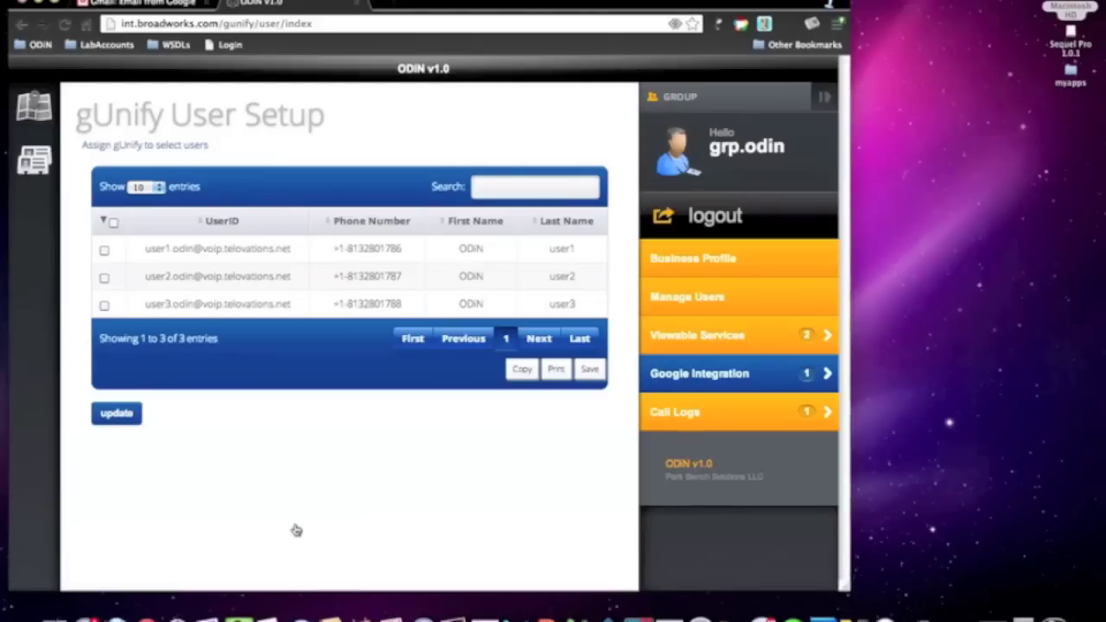
- Tick the UserID select-all box to assign gUnify to all three listed users
{"action": "left_click_drag", "start_coordinate": [144, 249], "coordinate": [291, 249]}
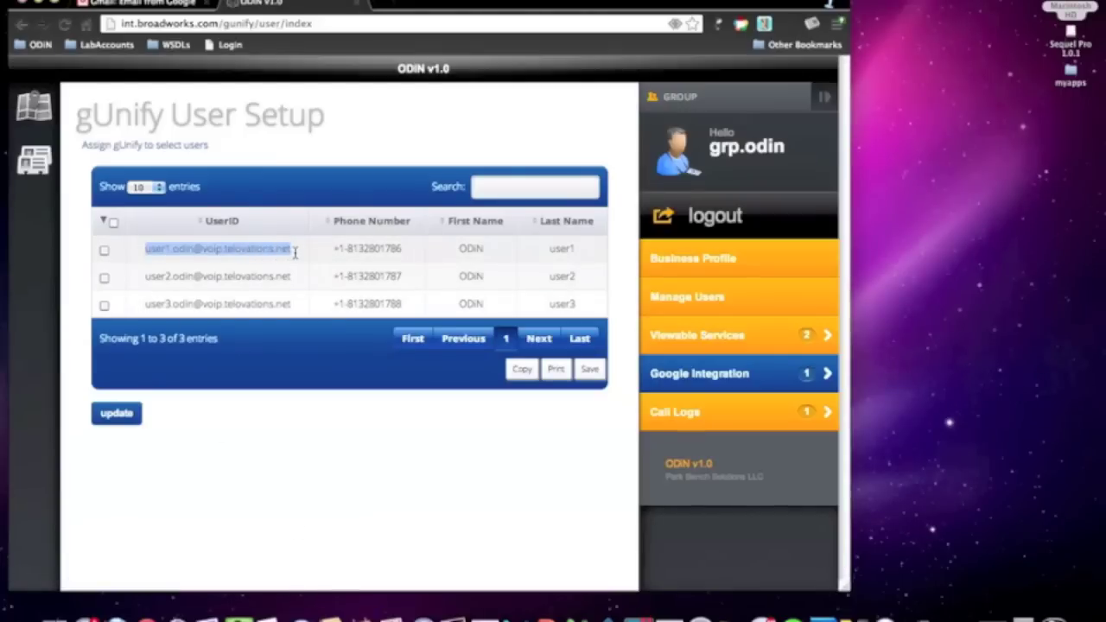
{"action": "left_click", "coordinate": [112, 222]}
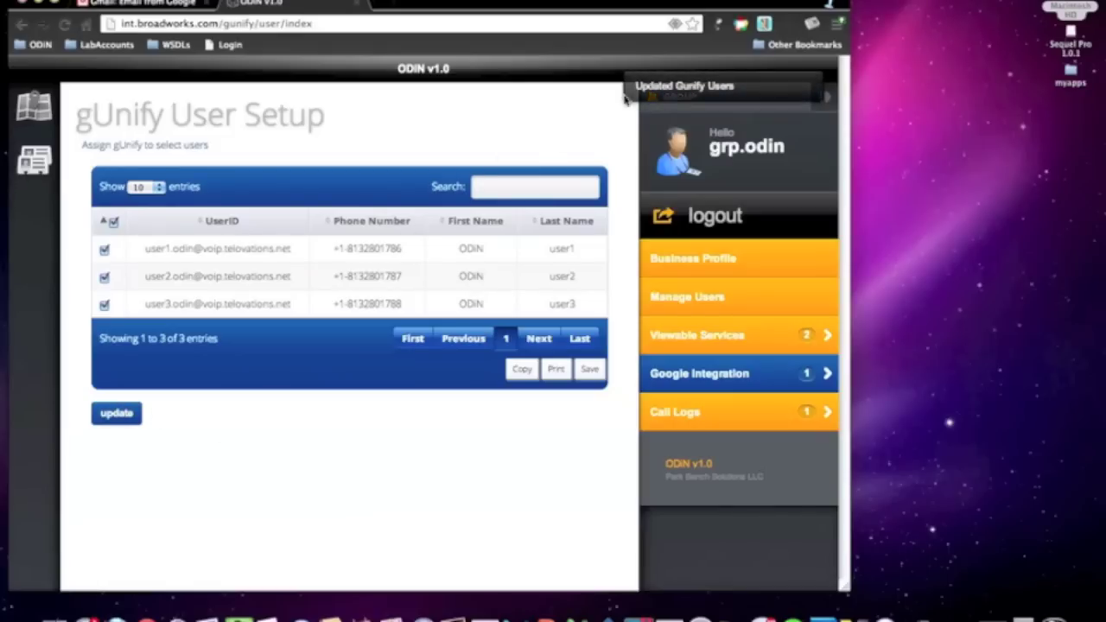
{"action": "mouse_move", "coordinate": [626, 99]}
- Sign in to the admin Gmail account and open SimpleSignal's gUnify welcome email down to its install link
{"action": "left_click", "coordinate": [166, 5]}
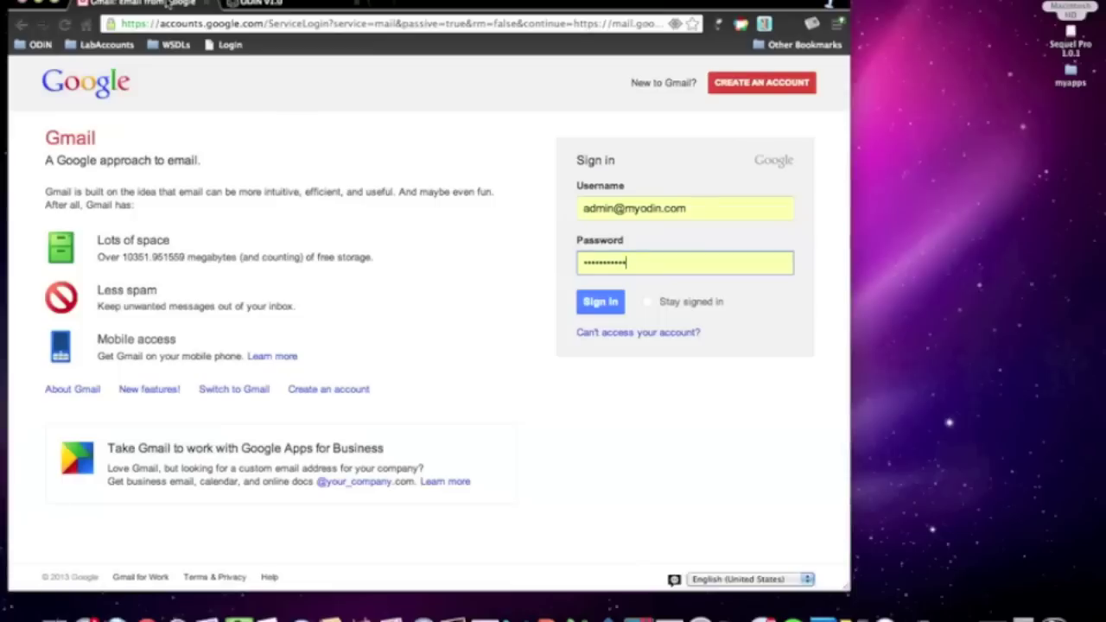
{"action": "left_click", "coordinate": [594, 303]}
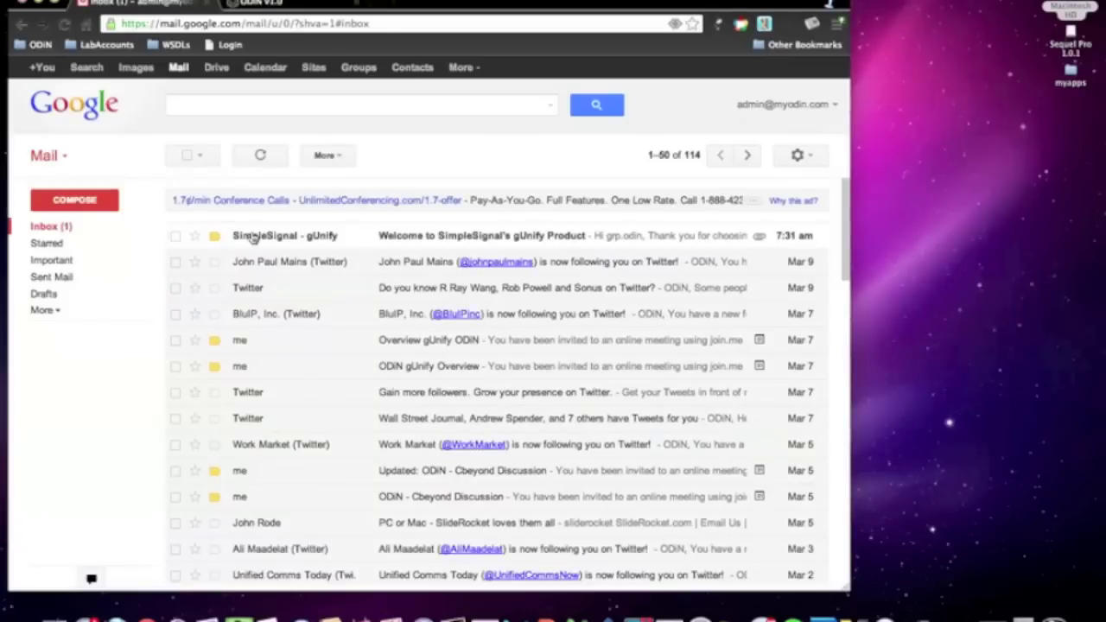
{"action": "left_click", "coordinate": [261, 239]}
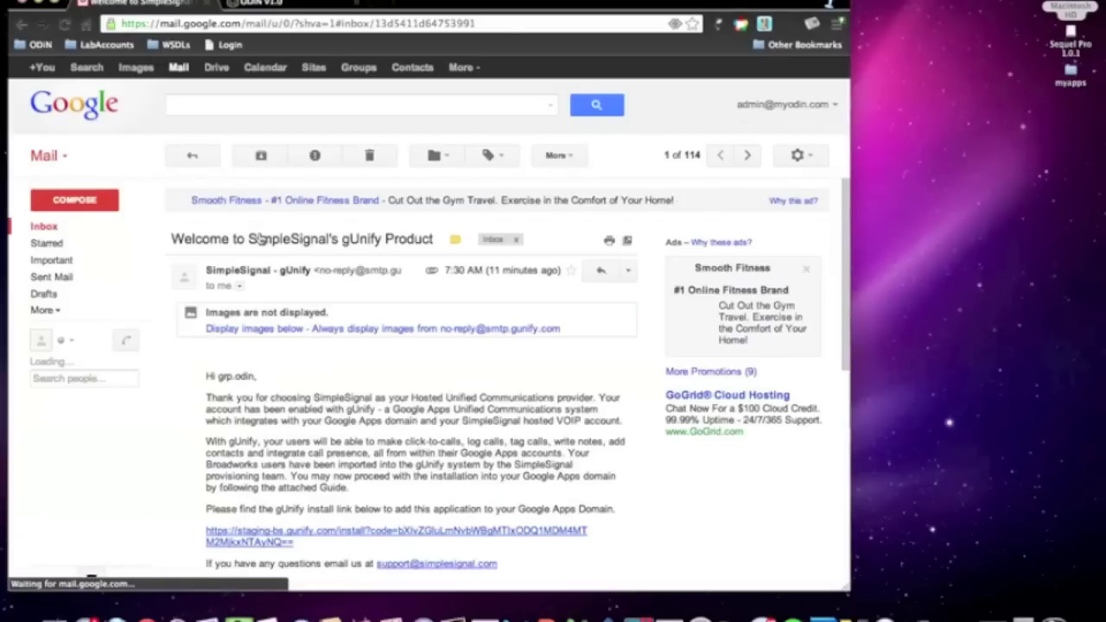
{"action": "scroll", "coordinate": [249, 418], "scroll_direction": "down", "scroll_amount": 5}
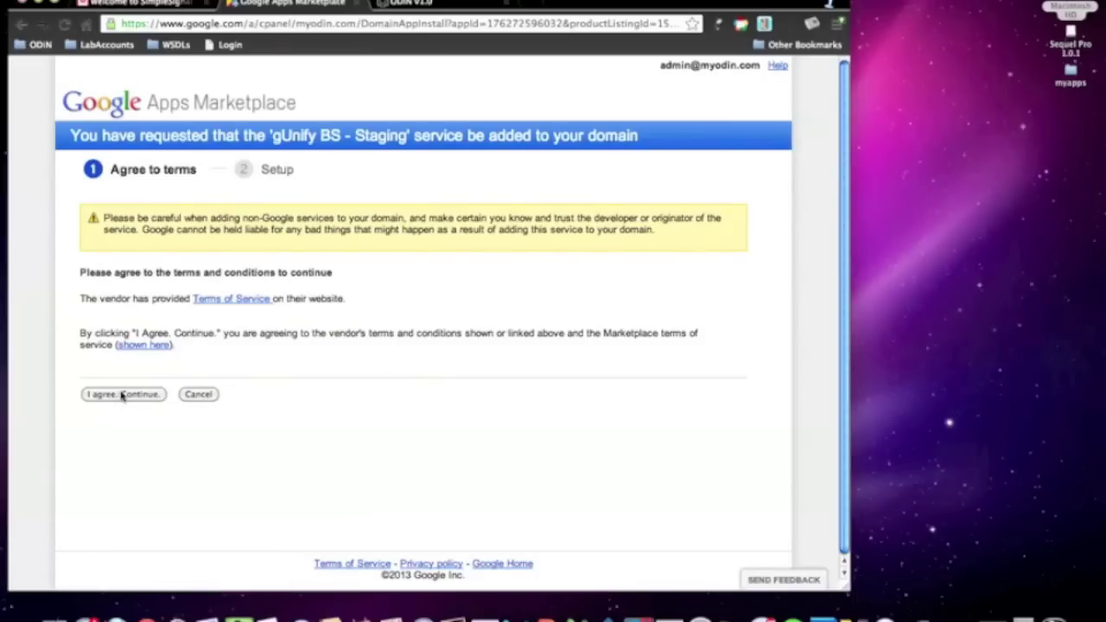
- Accept the Marketplace terms, grant gUnify BS - Staging data access, and continue to its configuration
{"action": "left_click", "coordinate": [122, 396]}
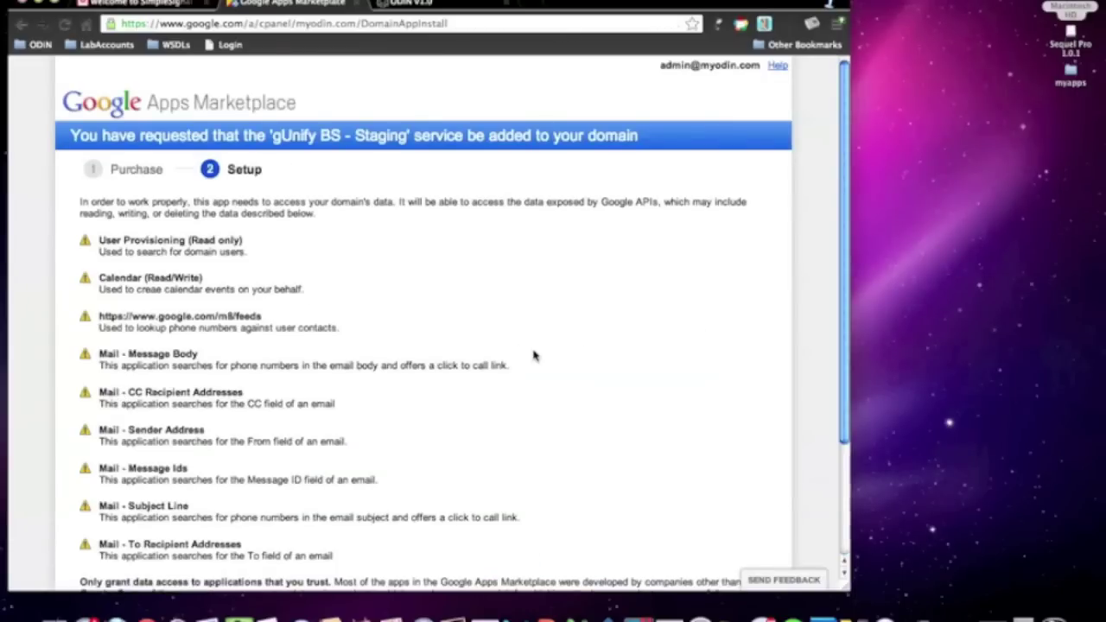
{"action": "scroll", "coordinate": [533, 354], "scroll_direction": "down", "scroll_amount": 5}
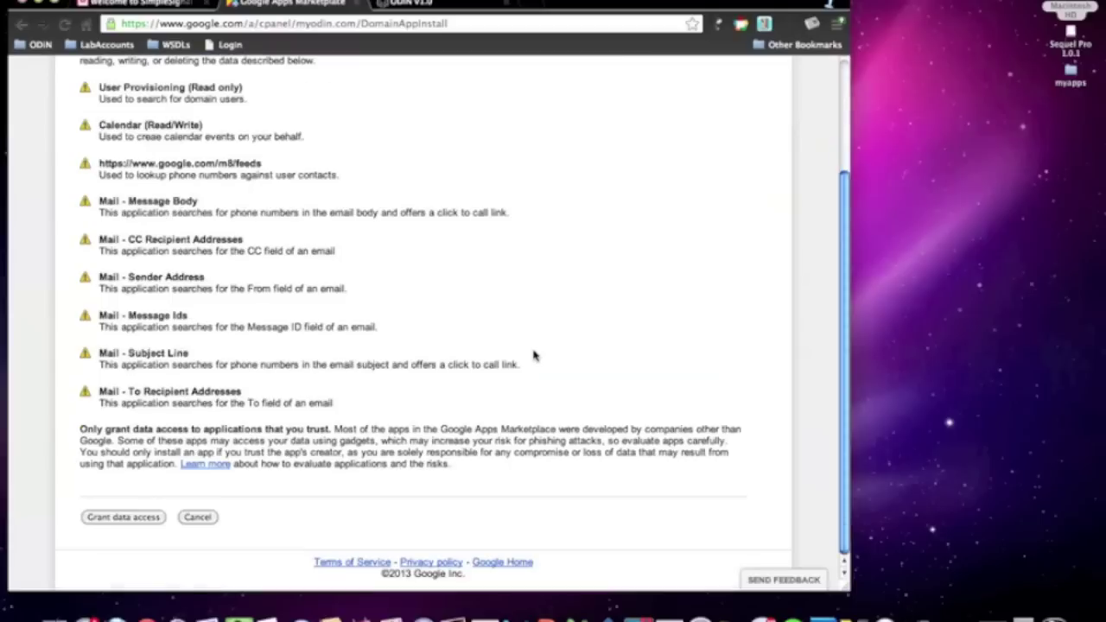
{"action": "left_click", "coordinate": [131, 518]}
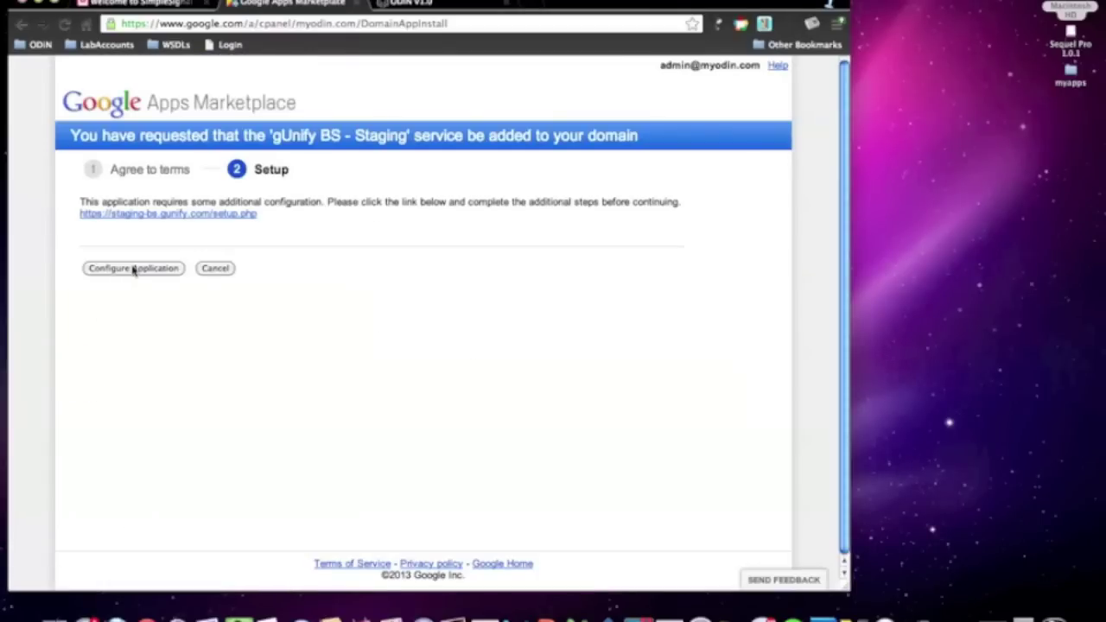
{"action": "left_click", "coordinate": [133, 268]}
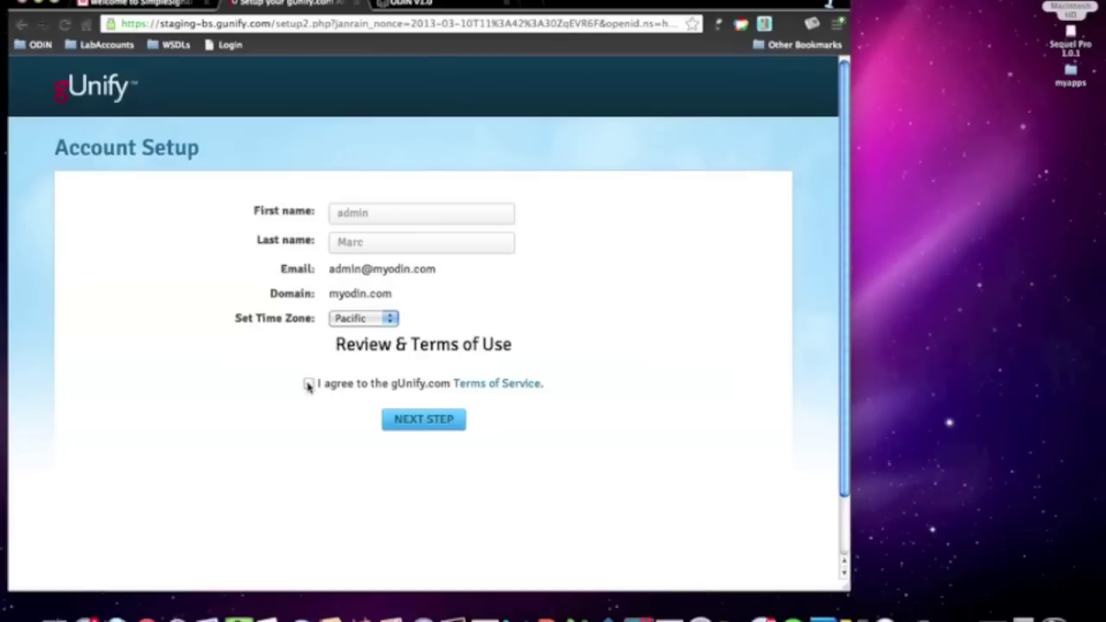
- Submit the gUnify Account Setup with Pacific time zone and terms of service ticked
{"action": "left_click", "coordinate": [424, 420]}
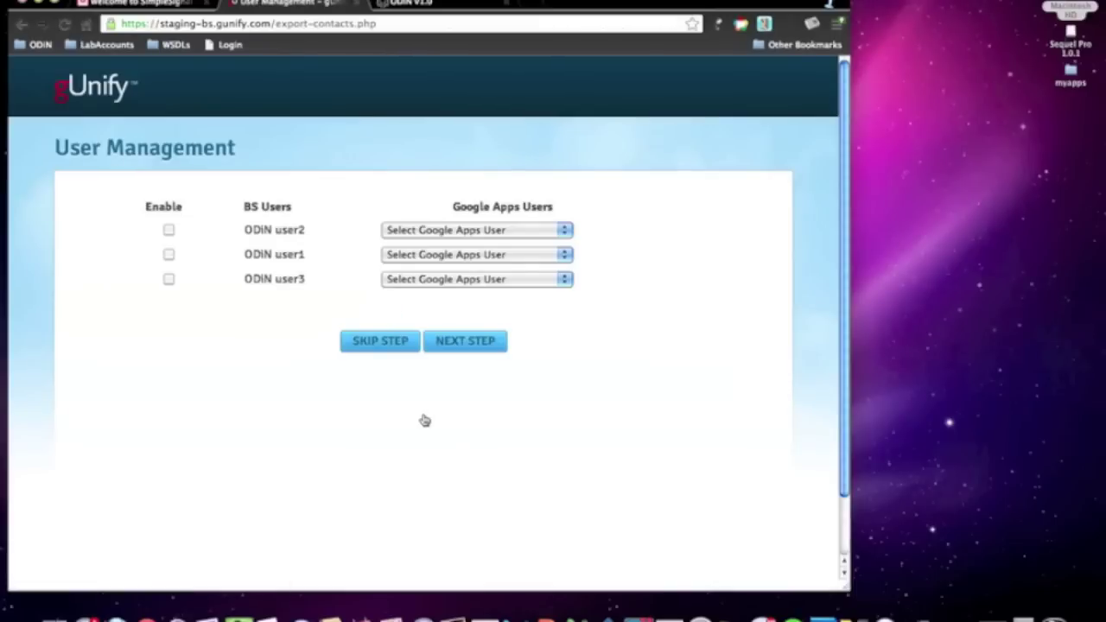
- Tick Enable for ODIN user1, user2 and user3
{"action": "left_click_drag", "start_coordinate": [245, 230], "coordinate": [316, 230]}
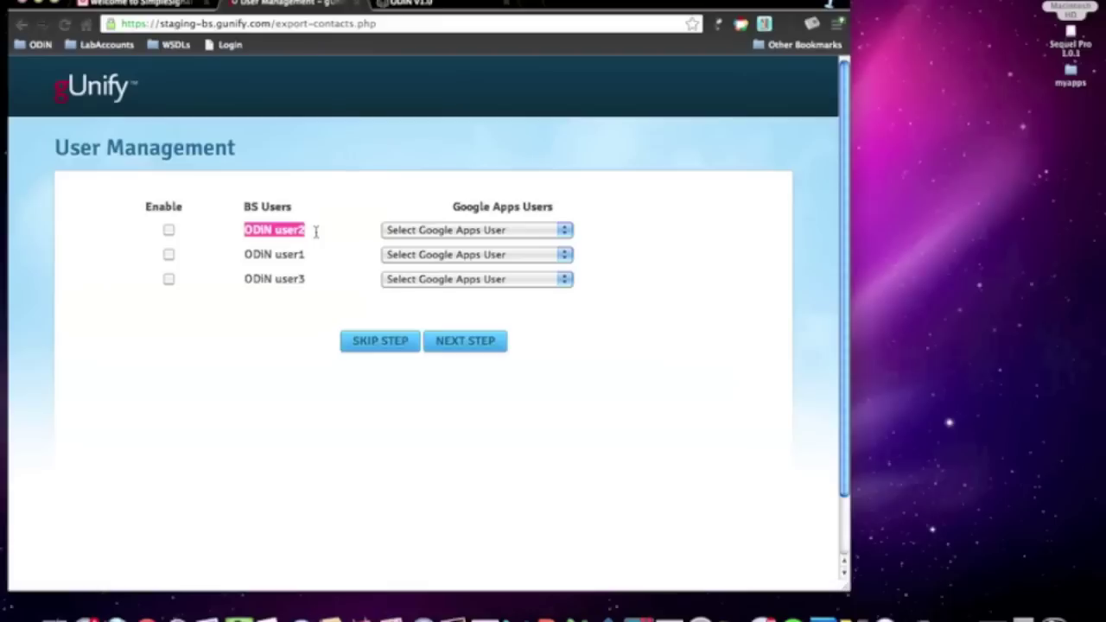
{"action": "left_click", "coordinate": [226, 228]}
{"action": "left_click", "coordinate": [168, 229]}
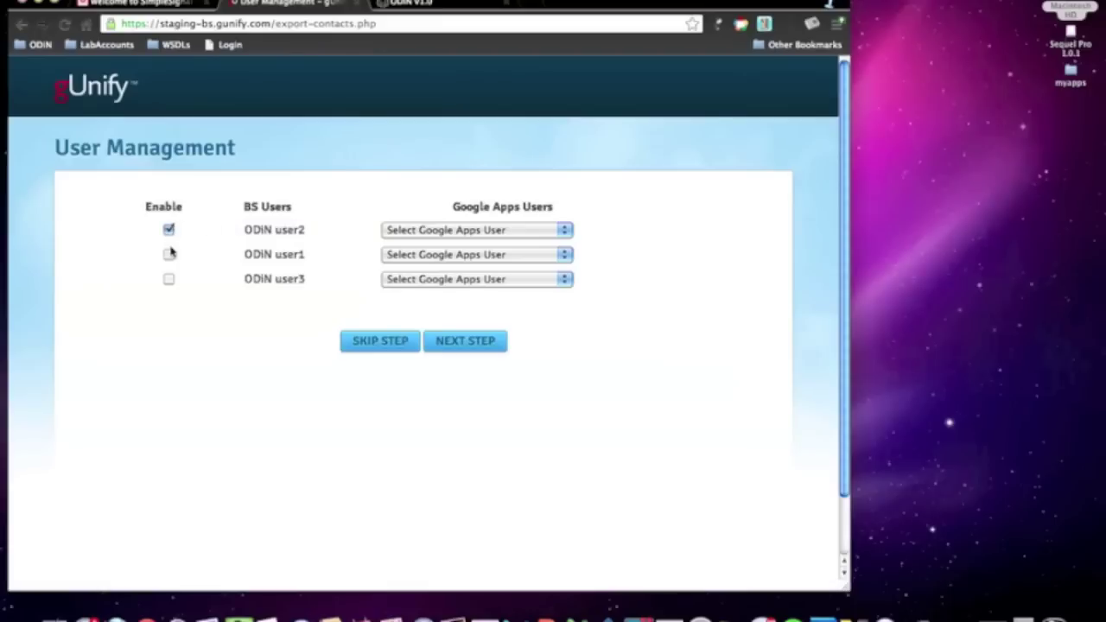
{"action": "left_click", "coordinate": [169, 256]}
{"action": "left_click", "coordinate": [169, 279]}
- Match each ODIN user to a Google Apps account, user2 to the admin, and confirm the mappings
{"action": "left_click", "coordinate": [445, 254]}
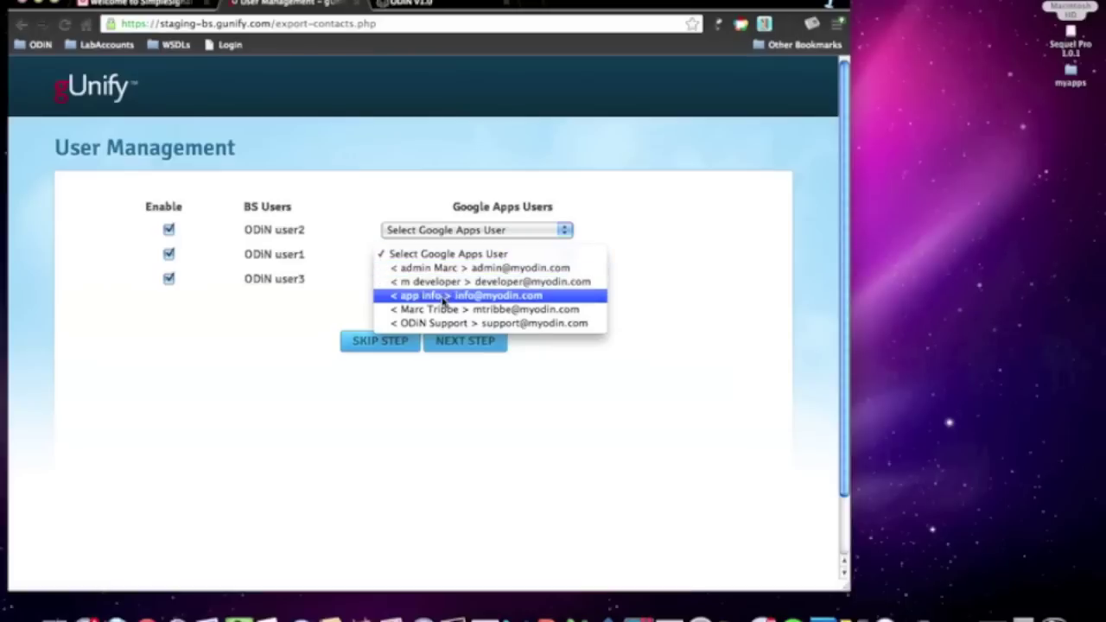
{"action": "left_click", "coordinate": [444, 308]}
{"action": "left_click", "coordinate": [417, 231]}
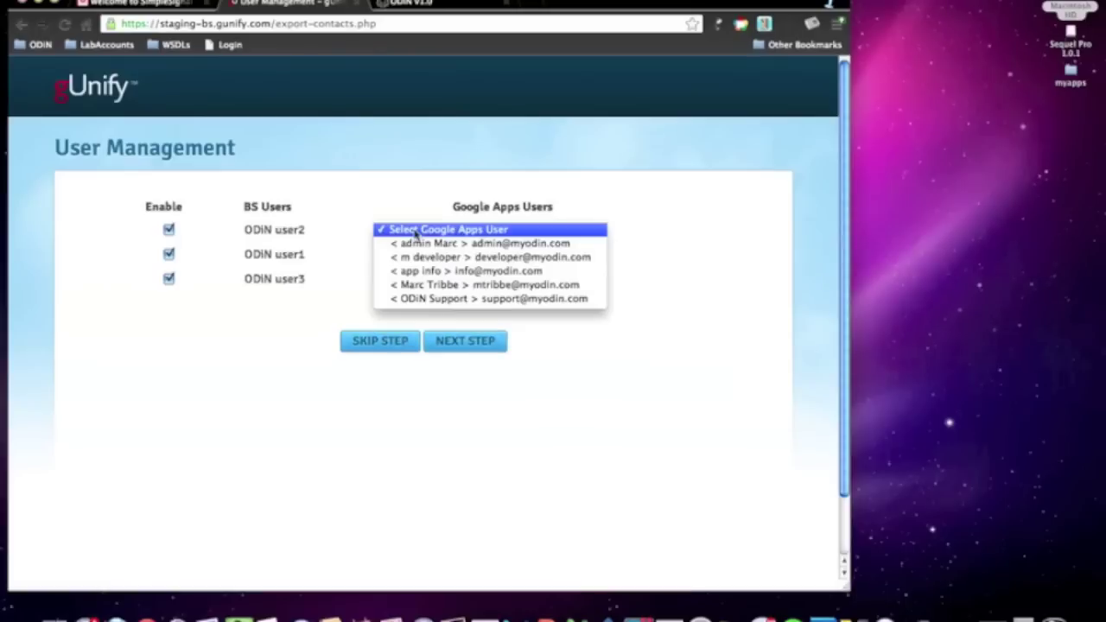
{"action": "left_click", "coordinate": [418, 243]}
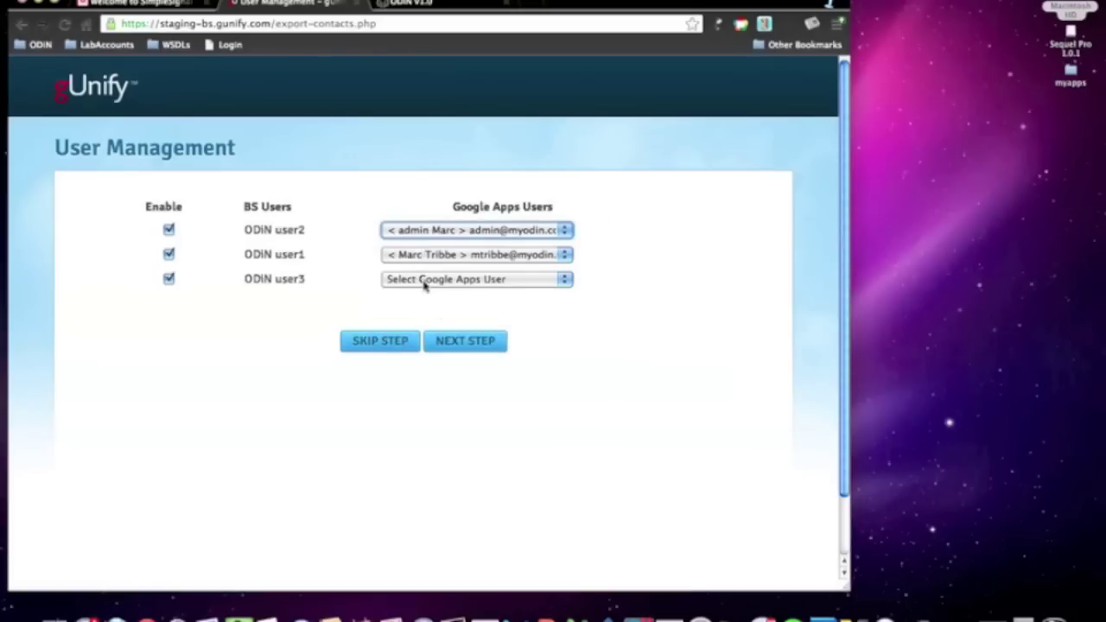
{"action": "left_click", "coordinate": [424, 280]}
{"action": "left_click", "coordinate": [426, 320]}
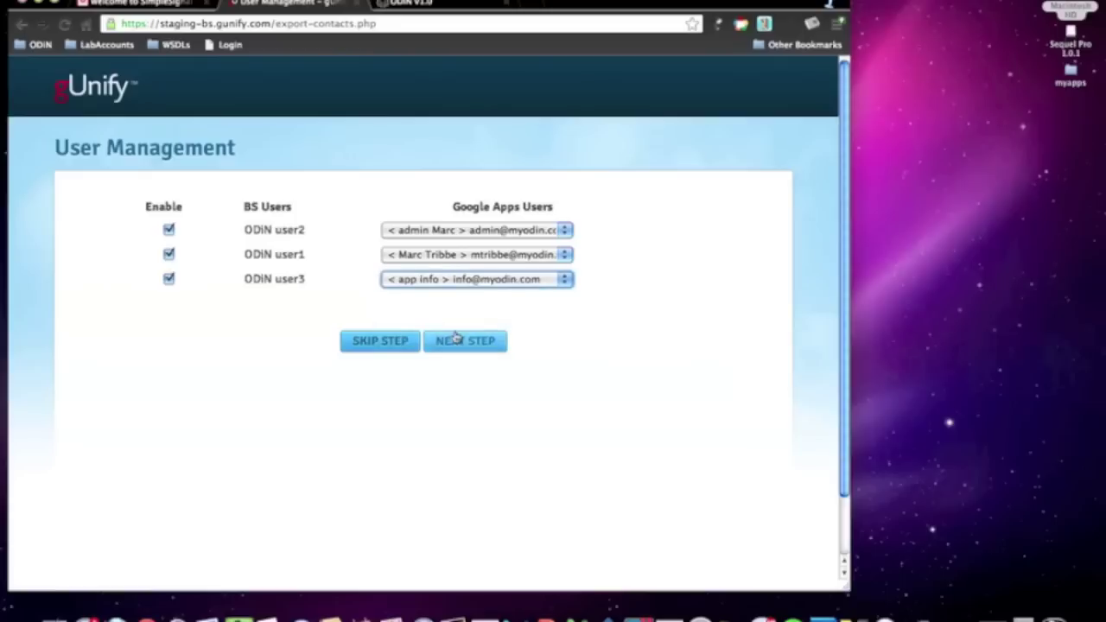
{"action": "left_click", "coordinate": [464, 342]}
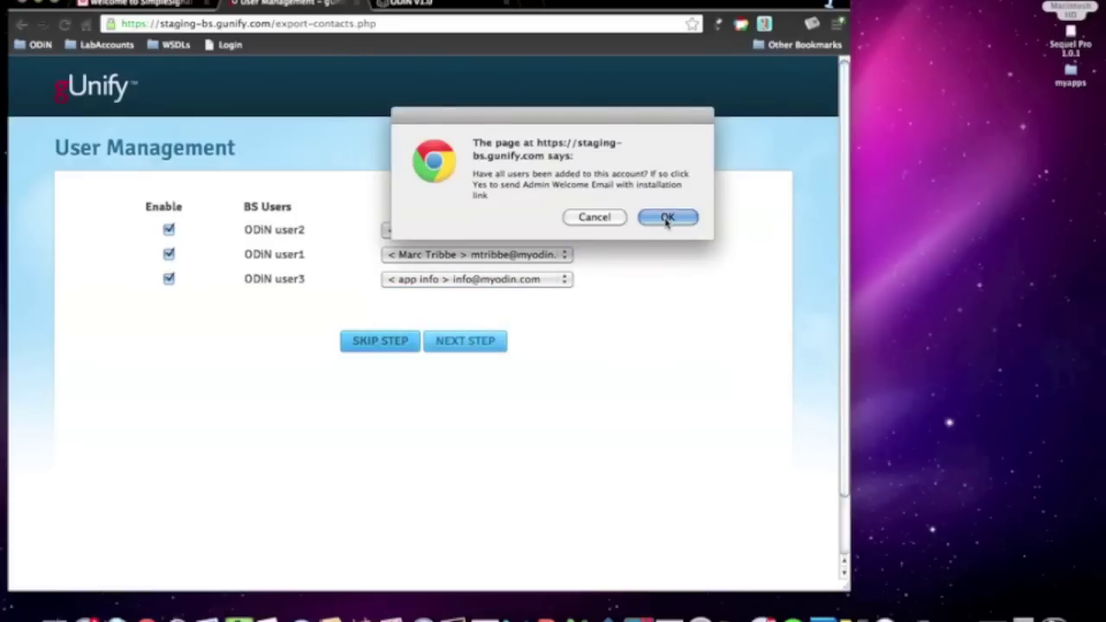
{"action": "left_click", "coordinate": [666, 218]}
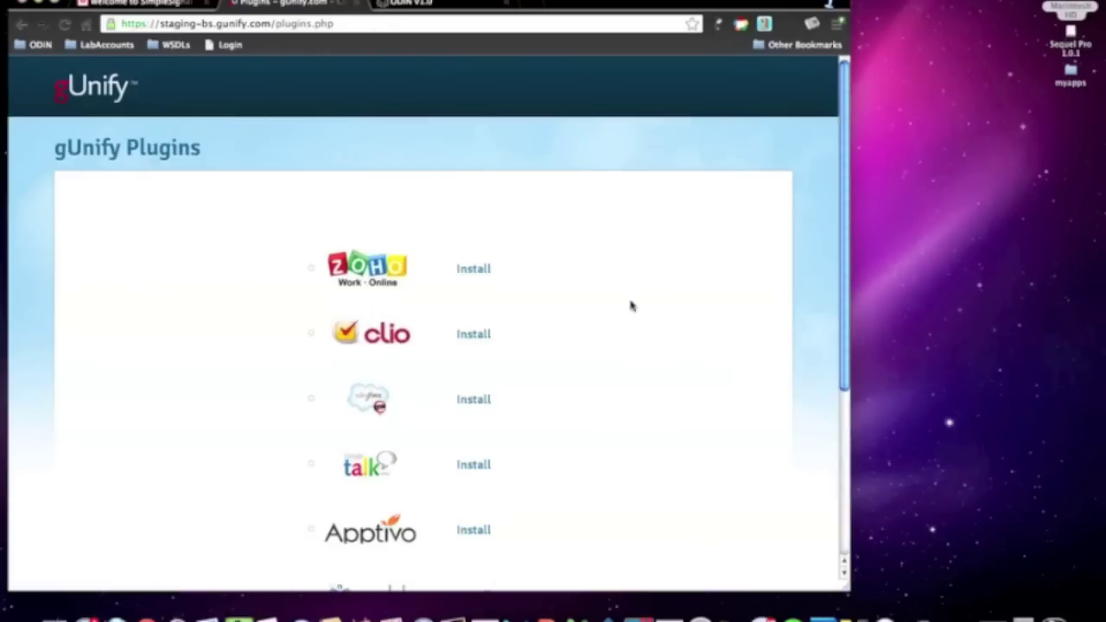
- Install the Google Talk plugin with chat access allowed, then complete the gUnify setup
{"action": "scroll", "coordinate": [608, 334], "scroll_direction": "down", "scroll_amount": 1}
{"action": "scroll", "coordinate": [608, 333], "scroll_direction": "down", "scroll_amount": 4}
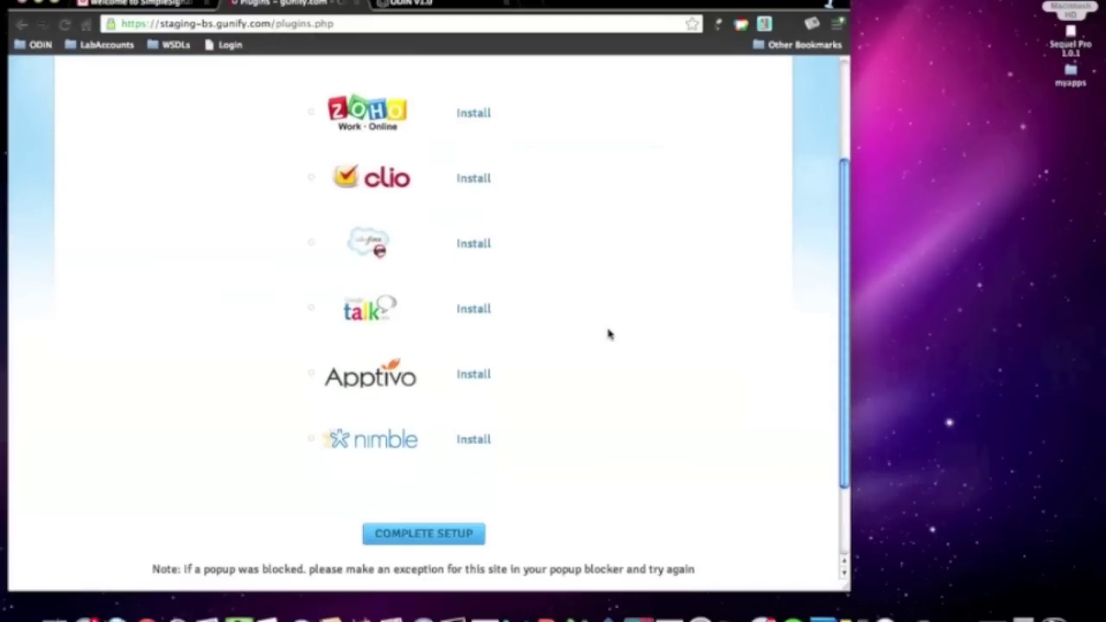
{"action": "left_click", "coordinate": [478, 311]}
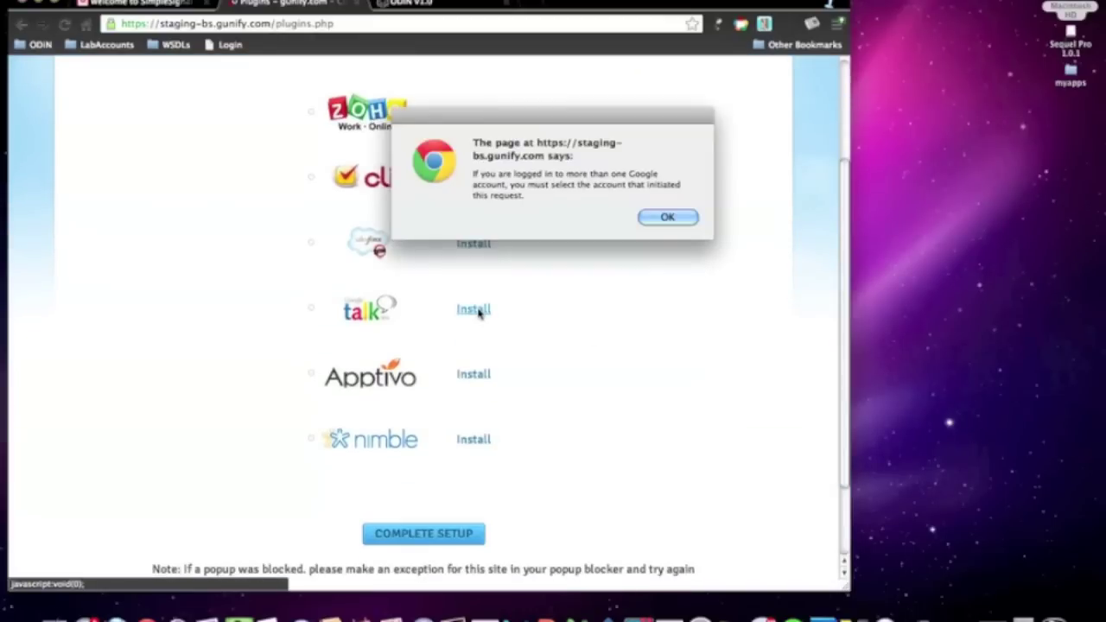
{"action": "left_click", "coordinate": [665, 218]}
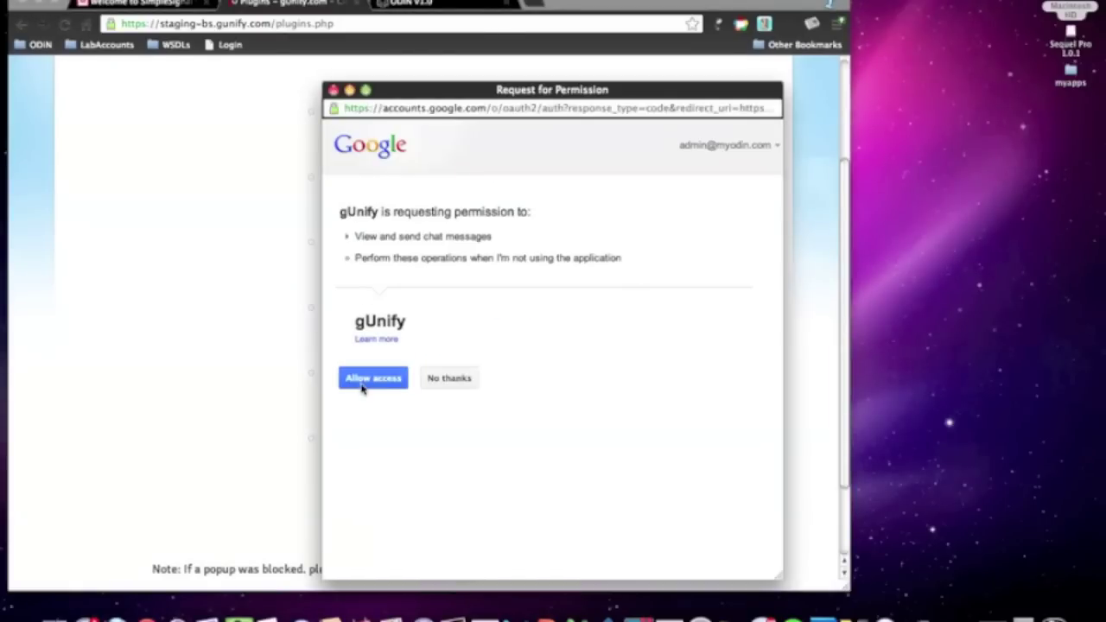
{"action": "left_click", "coordinate": [363, 386]}
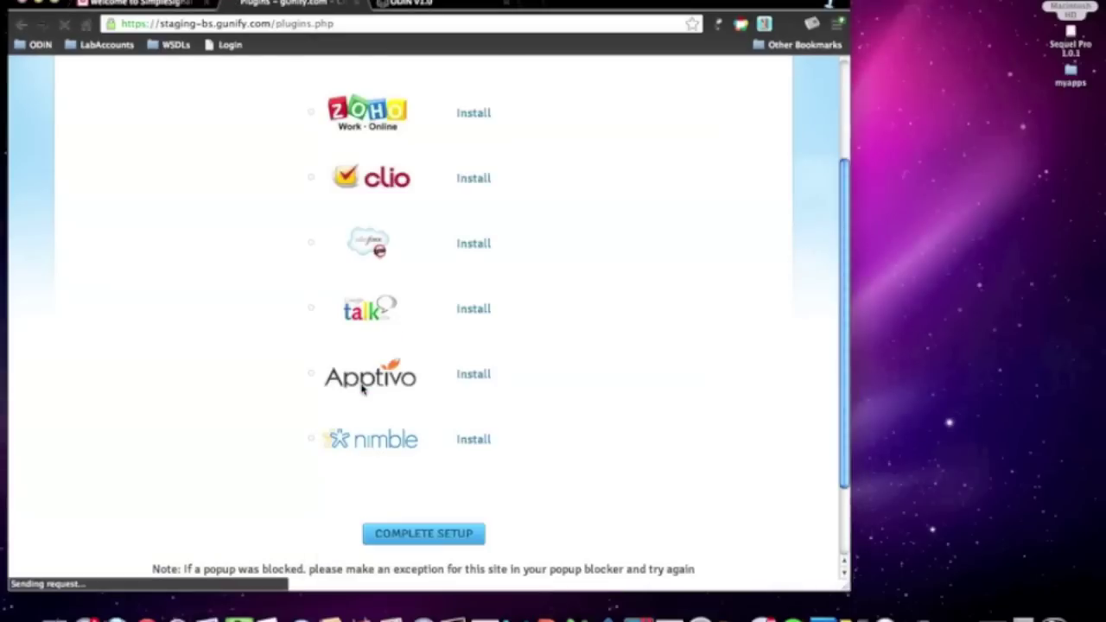
{"action": "scroll", "coordinate": [229, 425], "scroll_direction": "down", "scroll_amount": 5}
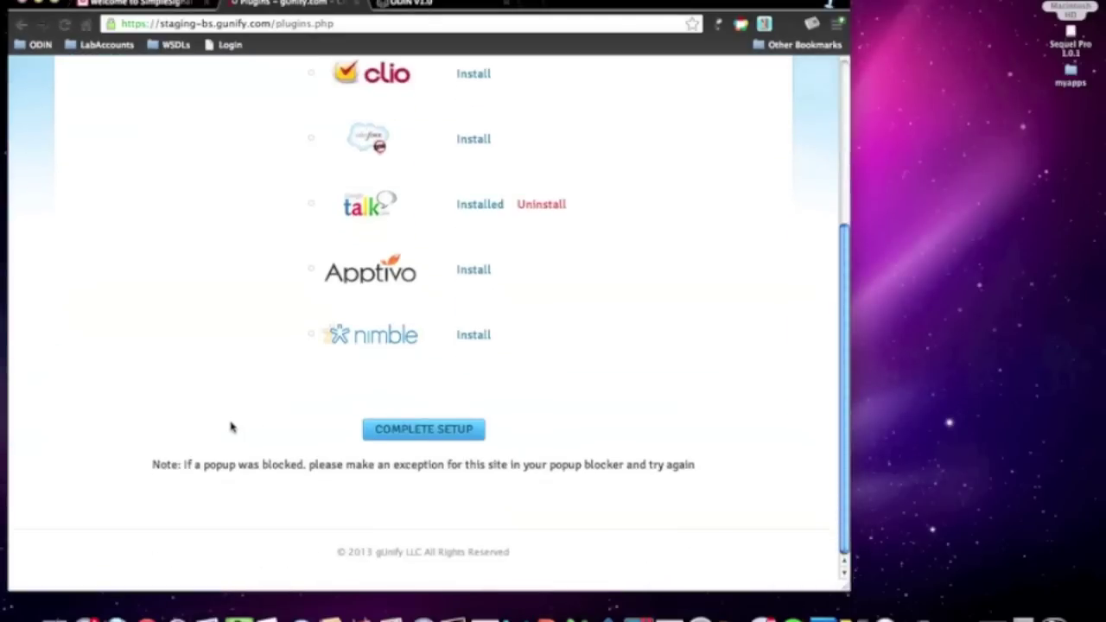
{"action": "left_click", "coordinate": [400, 433]}
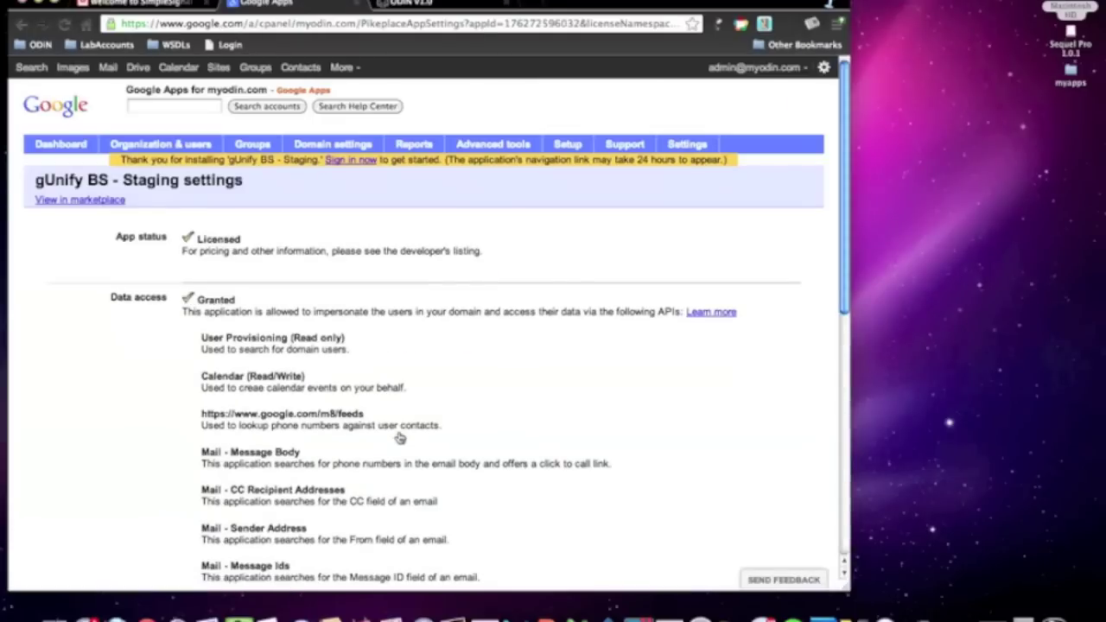
- Scroll through the gUnify BS - Staging settings, covering navigation links and OpenID single sign-on
{"action": "scroll", "coordinate": [400, 438], "scroll_direction": "down", "scroll_amount": 4}
{"action": "scroll", "coordinate": [399, 439], "scroll_direction": "down", "scroll_amount": 4}
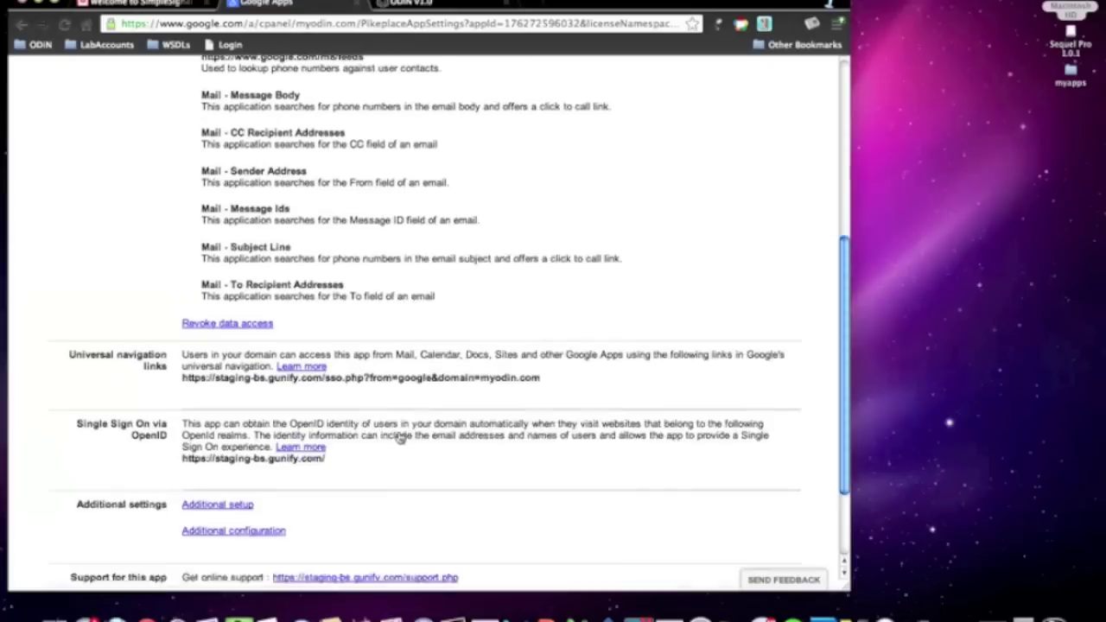
{"action": "scroll", "coordinate": [399, 438], "scroll_direction": "up", "scroll_amount": 8}
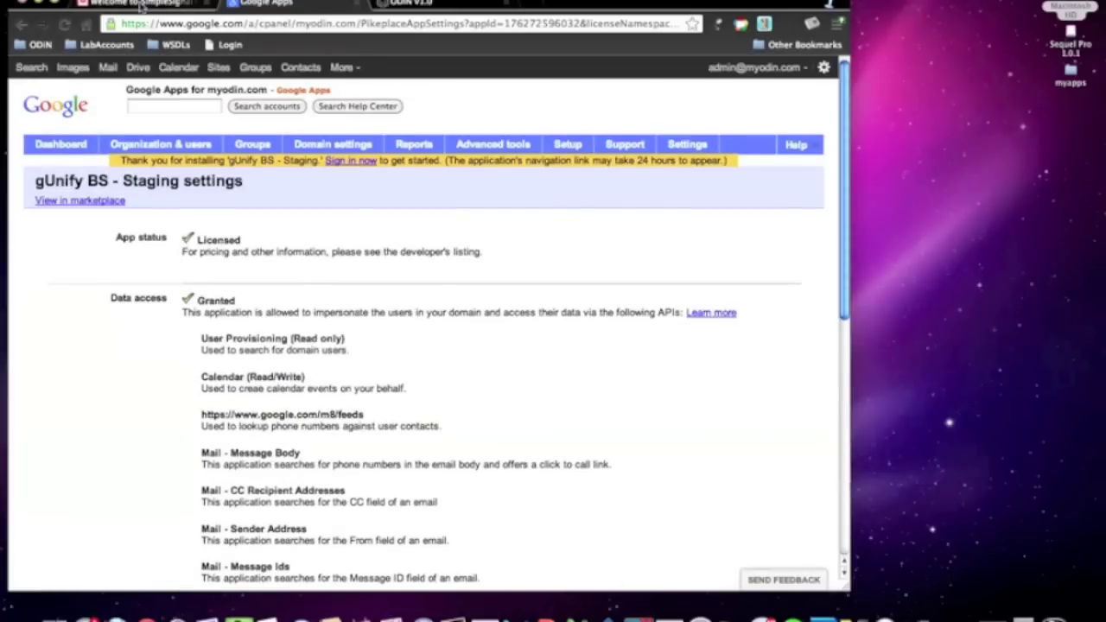
- Read the 'Thanks for installing gUnify' email in the admin's Gmail inbox
{"action": "left_click", "coordinate": [141, 4]}
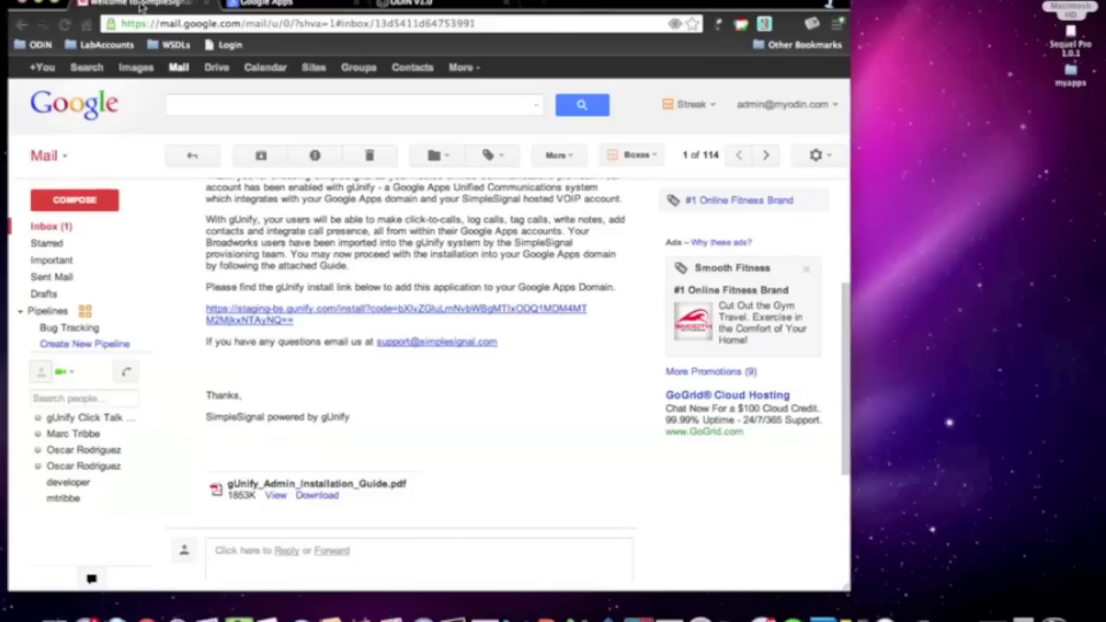
{"action": "left_click", "coordinate": [43, 227]}
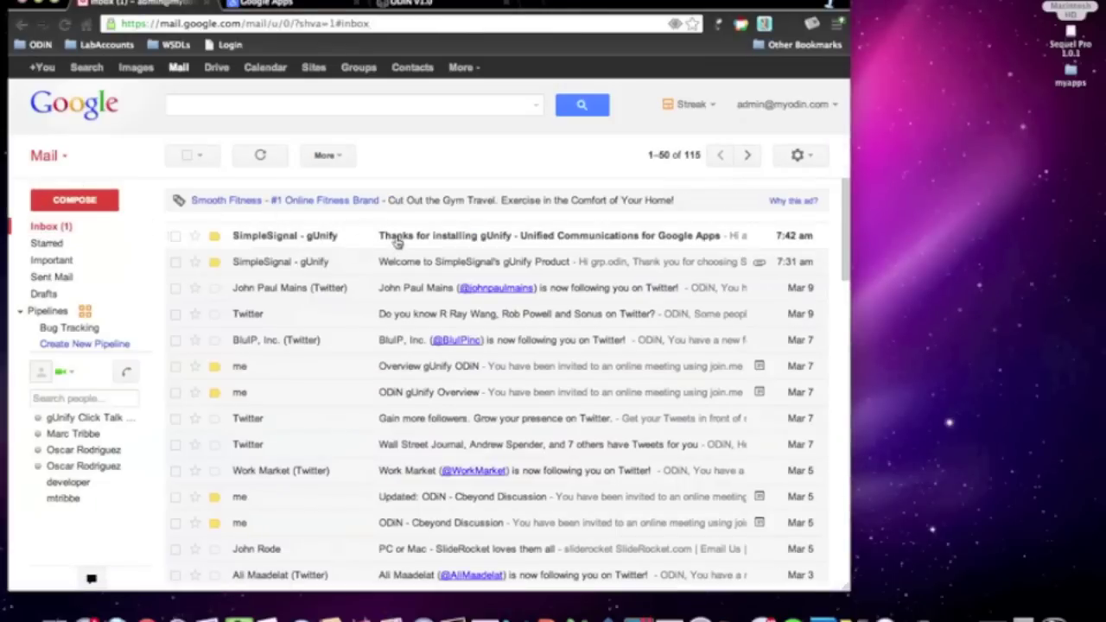
{"action": "left_click", "coordinate": [397, 242]}
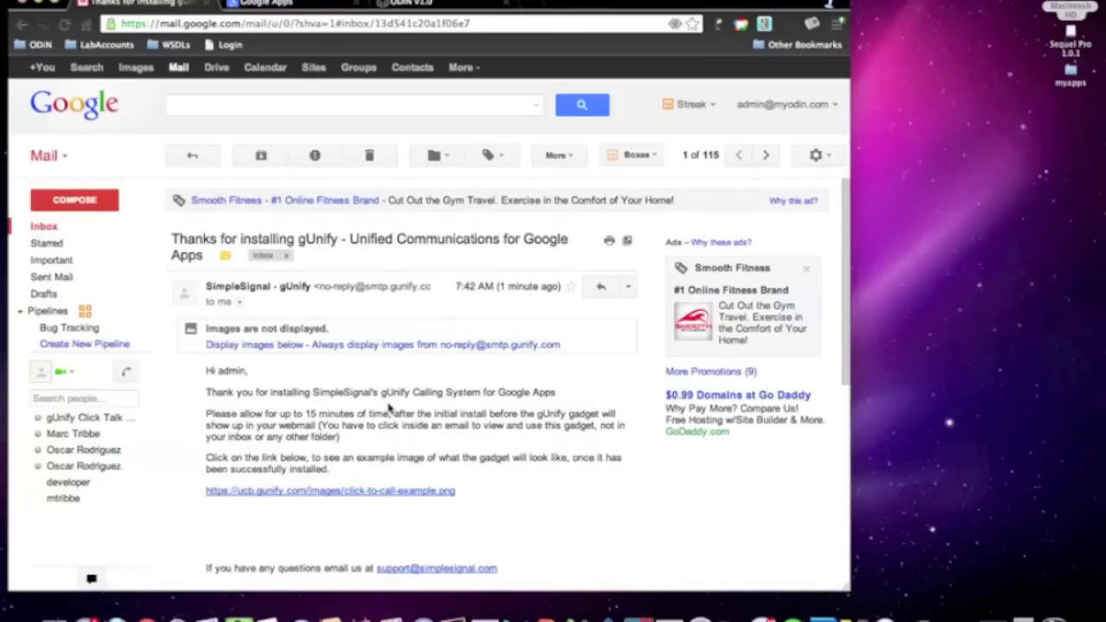
{"action": "scroll", "coordinate": [389, 406], "scroll_direction": "down", "scroll_amount": 3}
{"action": "scroll", "coordinate": [389, 406], "scroll_direction": "up", "scroll_amount": 3}
- Sign out of the admin account and sign into Gmail with the end user's username and password
{"action": "left_click", "coordinate": [829, 104]}
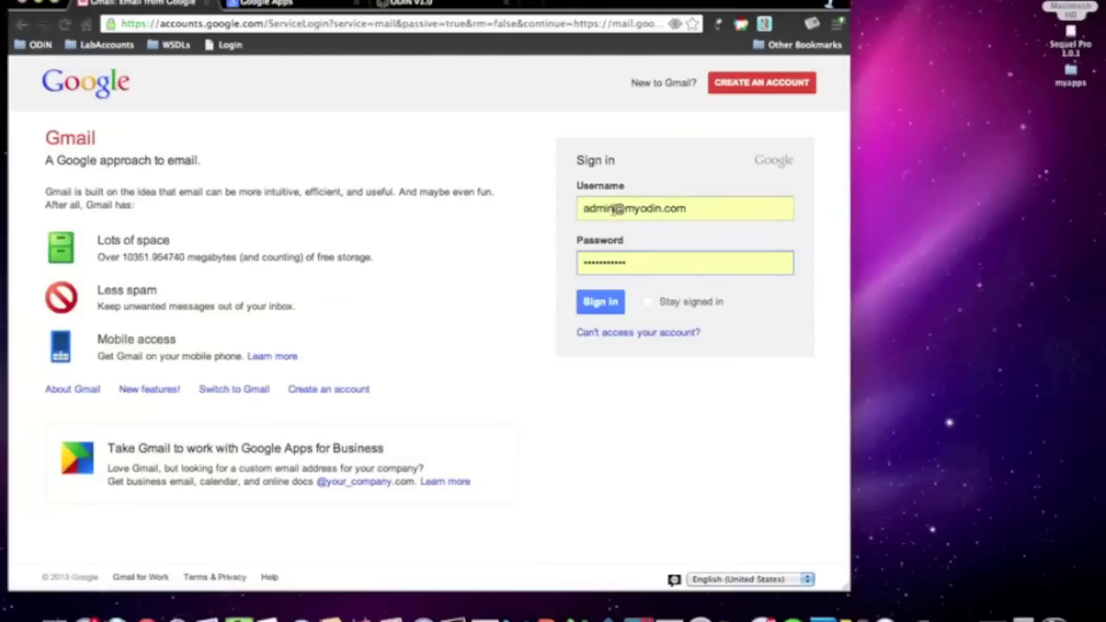
{"action": "left_click_drag", "start_coordinate": [616, 209], "coordinate": [564, 208]}
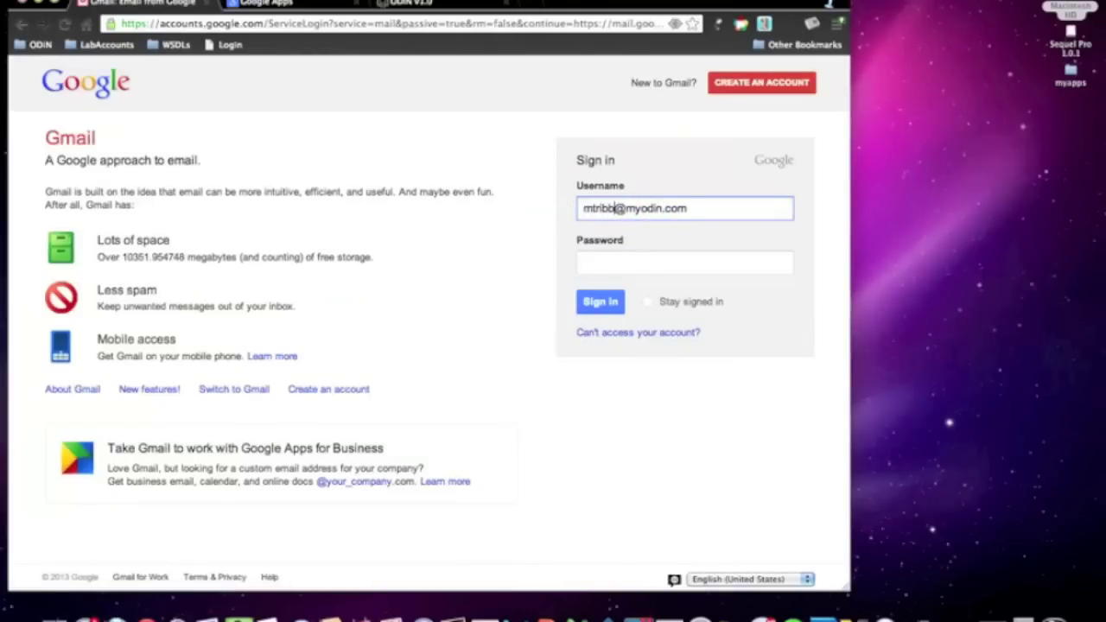
{"action": "key", "text": "Tab"}
{"action": "type", "text": "••••"}
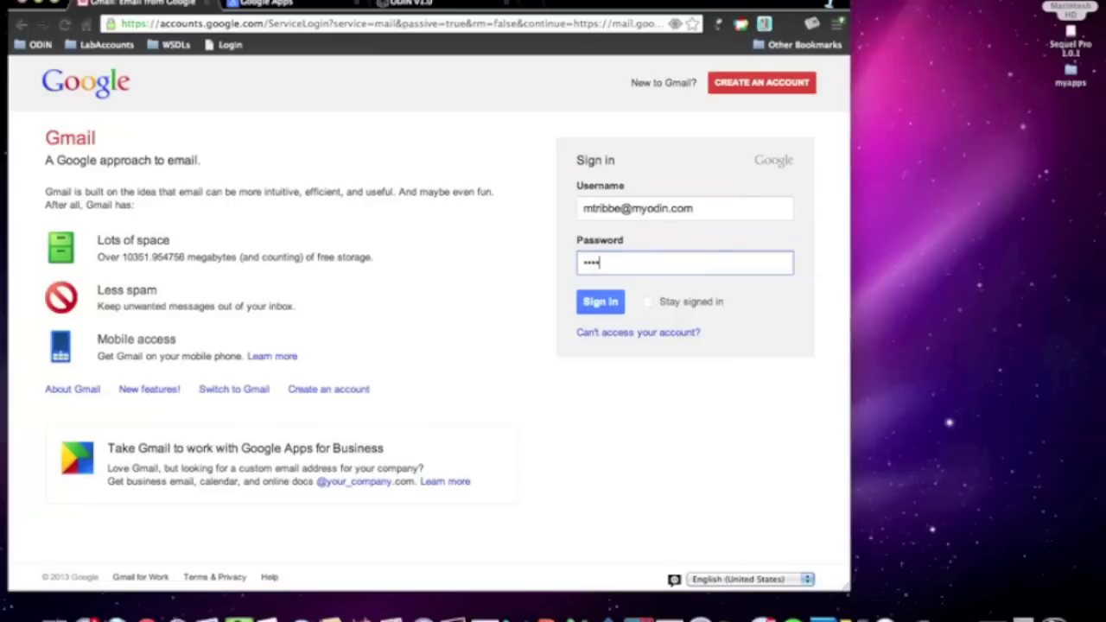
{"action": "type", "text": "•••"}
{"action": "left_click", "coordinate": [601, 302]}
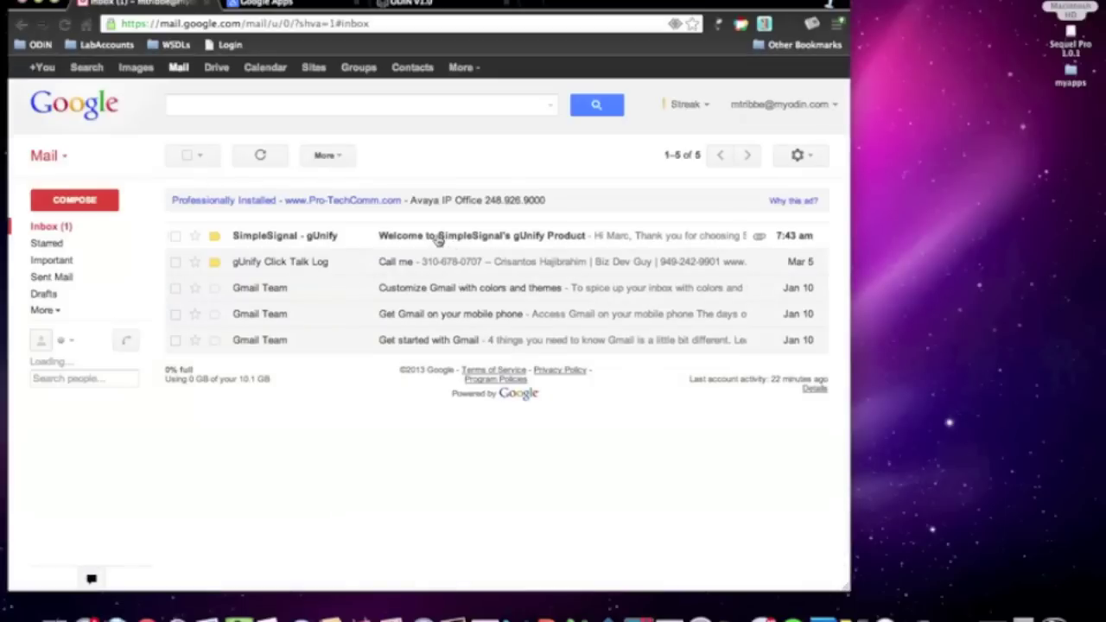
- Open the SimpleSignal gUnify welcome email and expand the gUnify gadget beneath it
{"action": "left_click", "coordinate": [438, 238]}
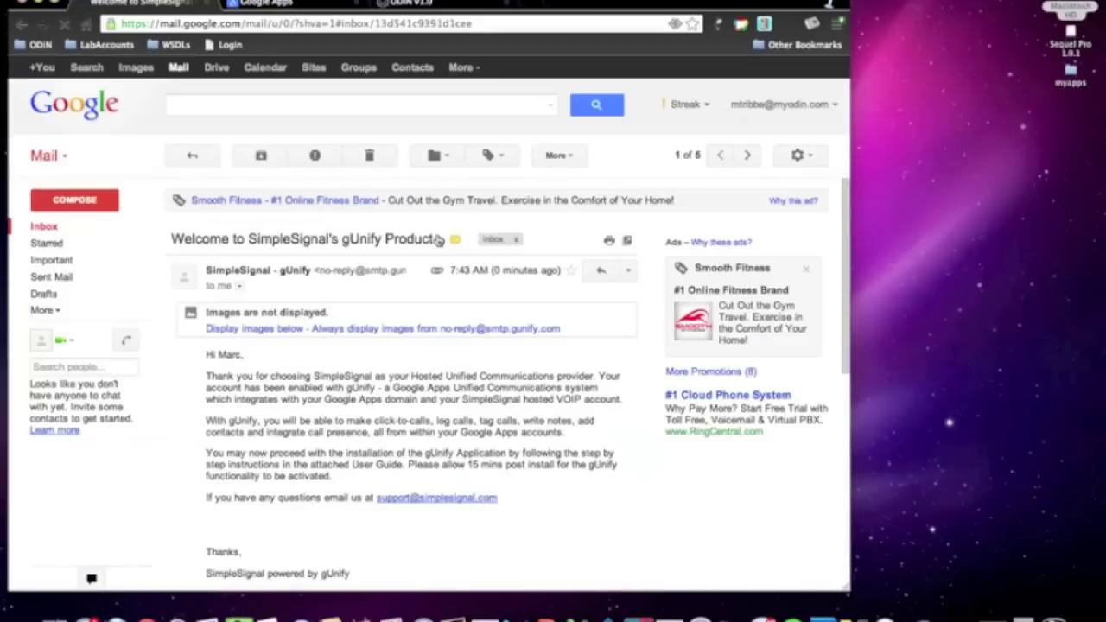
{"action": "scroll", "coordinate": [388, 363], "scroll_direction": "down", "scroll_amount": 6}
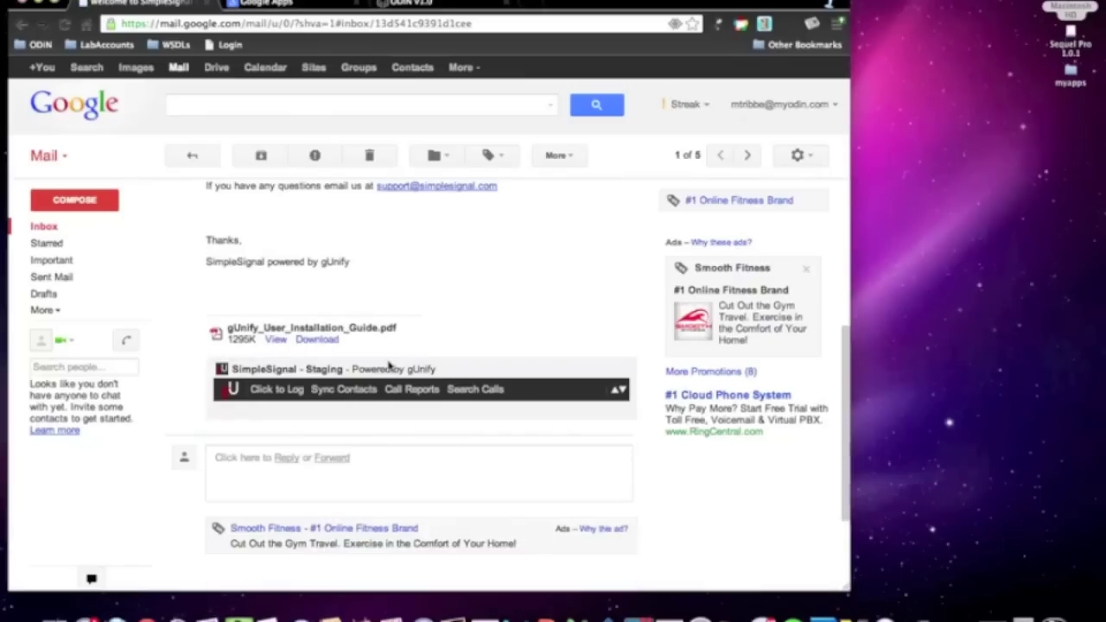
{"action": "left_click", "coordinate": [276, 389]}
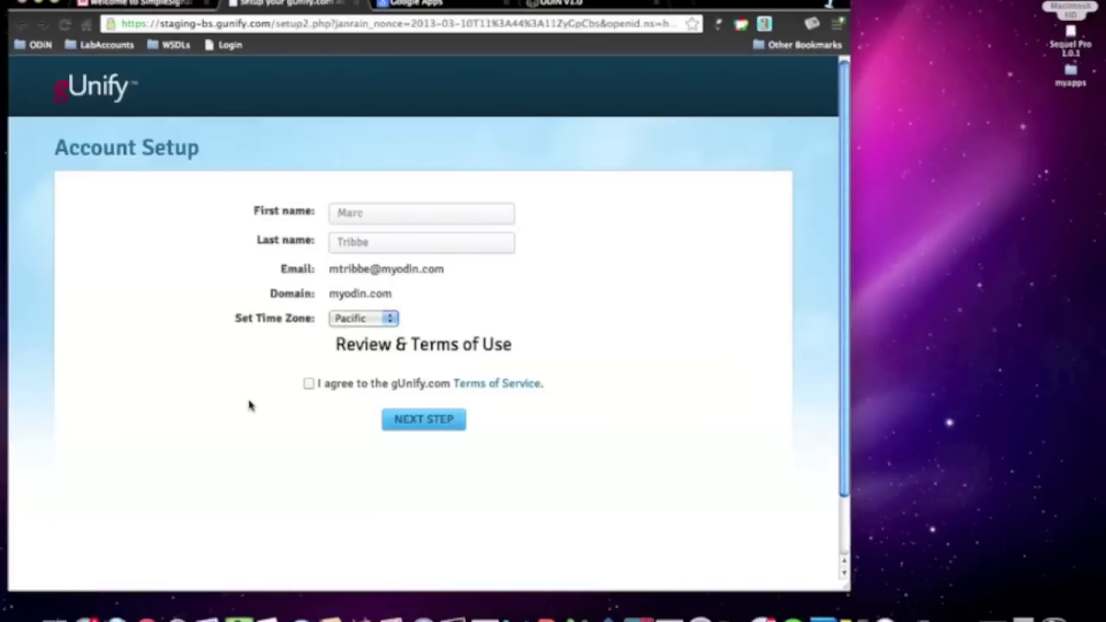
- Accept the gUnify Terms of Service and start installing the Google Talk plugin
{"action": "left_click", "coordinate": [308, 384]}
{"action": "left_click", "coordinate": [427, 422]}
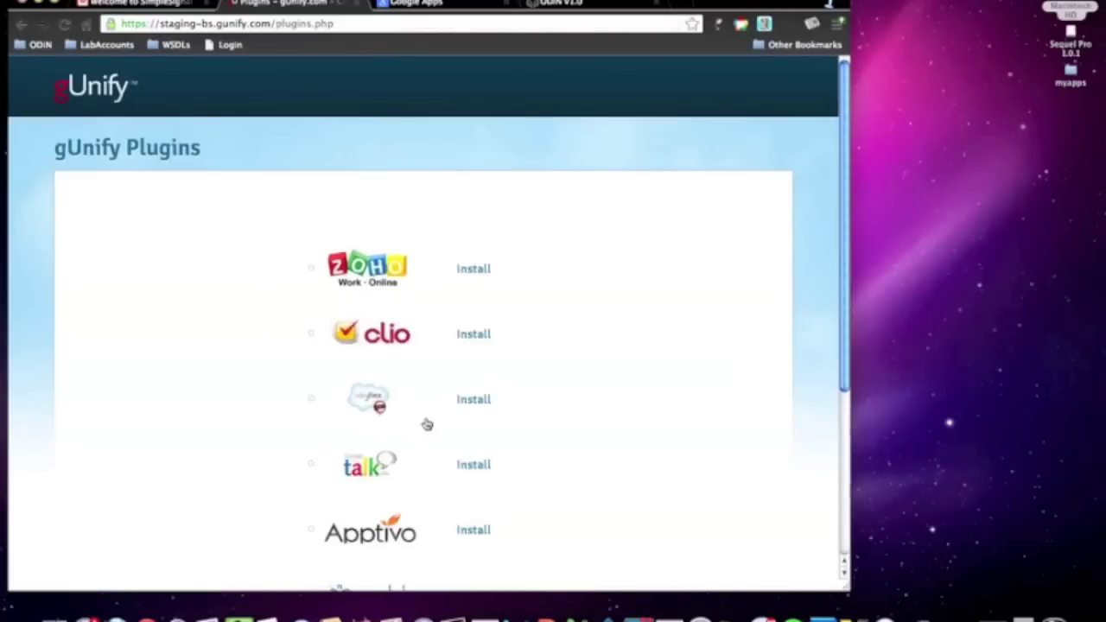
{"action": "left_click", "coordinate": [477, 464]}
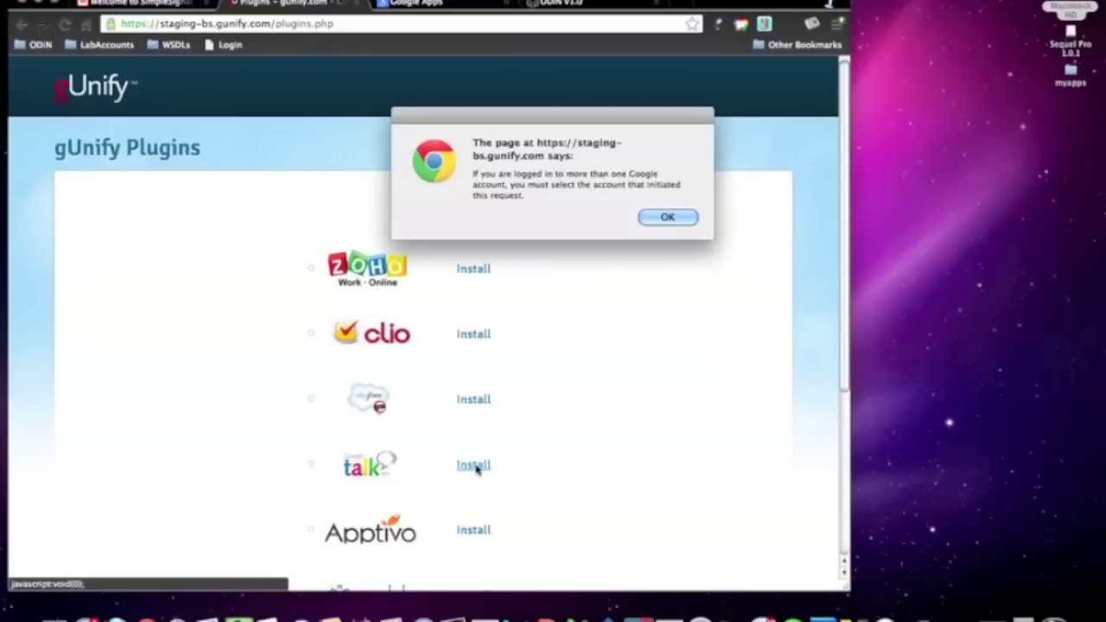
- Dismiss the multiple-accounts warning, allow gUnify access to chat messages, and close the plugins window
{"action": "left_click", "coordinate": [667, 217]}
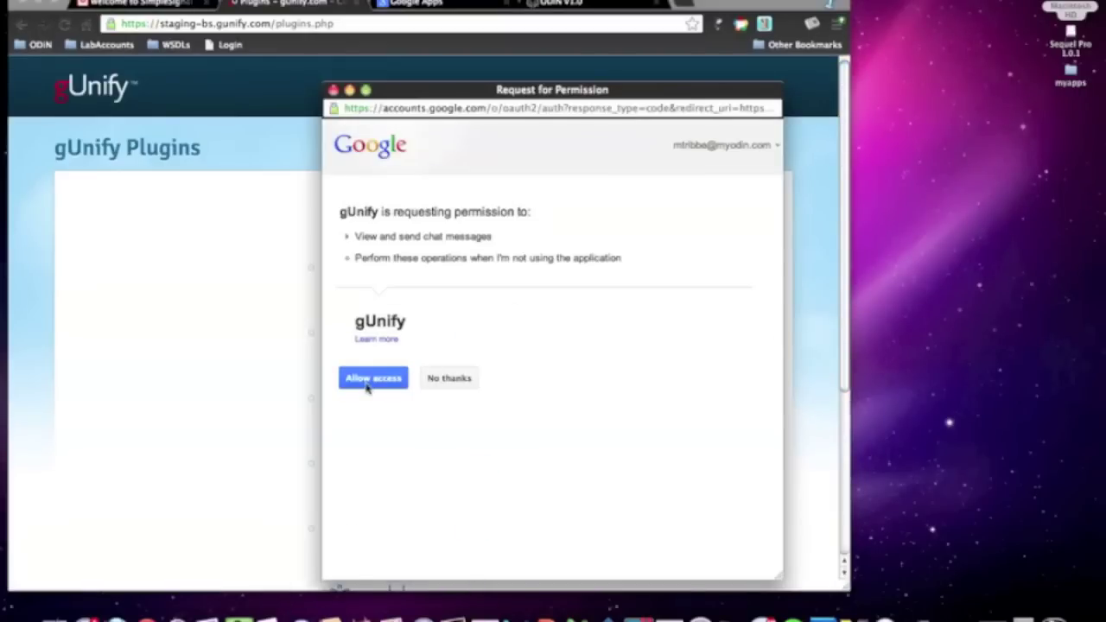
{"action": "left_click", "coordinate": [368, 386]}
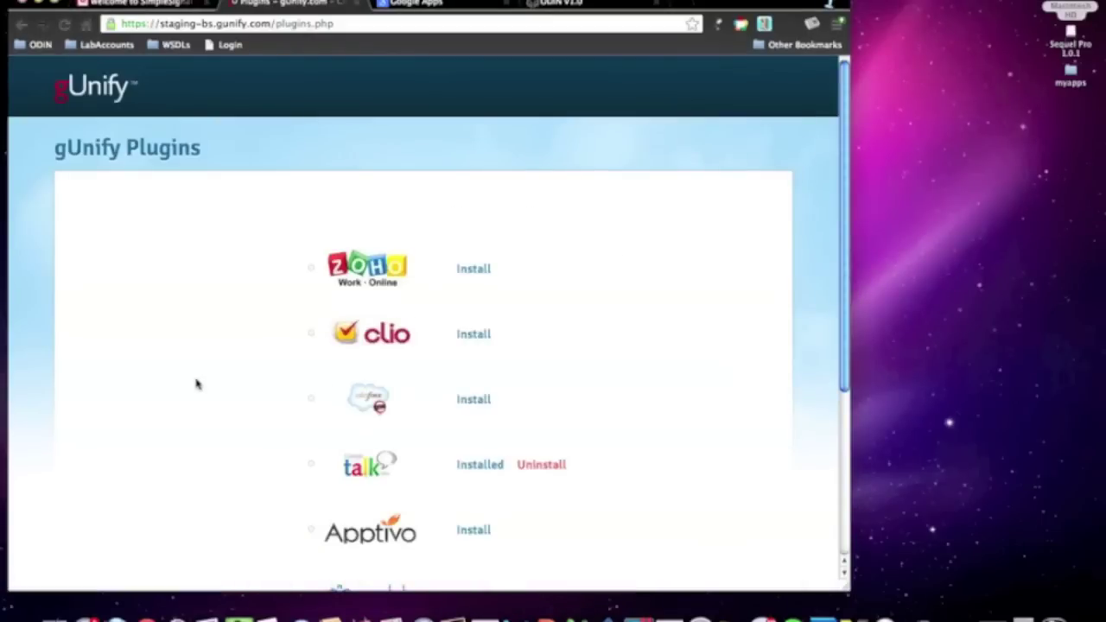
{"action": "scroll", "coordinate": [197, 384], "scroll_direction": "down", "scroll_amount": 1}
{"action": "scroll", "coordinate": [197, 384], "scroll_direction": "down", "scroll_amount": 3}
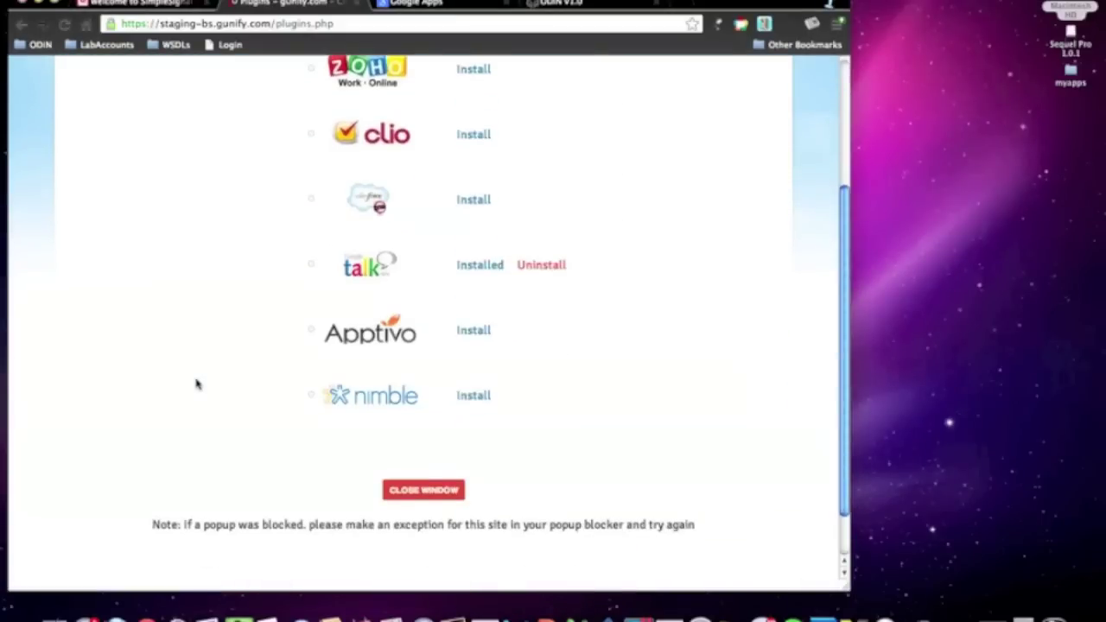
{"action": "left_click", "coordinate": [423, 490]}
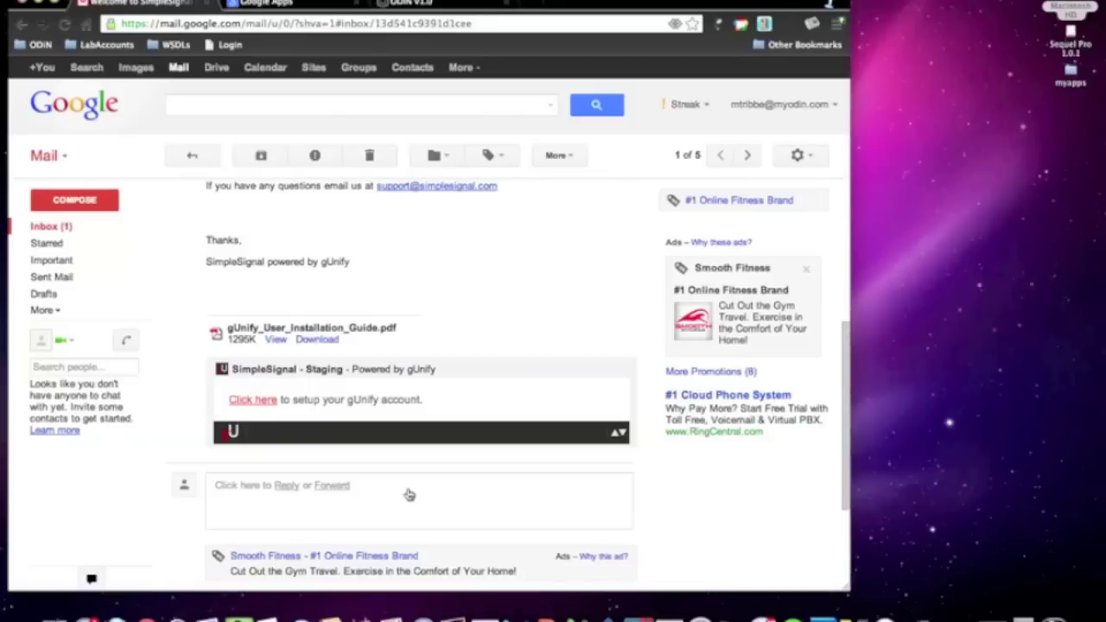
- Open the 'Thanks for installing gUnify' email from the Gmail inbox
{"action": "left_click", "coordinate": [38, 230]}
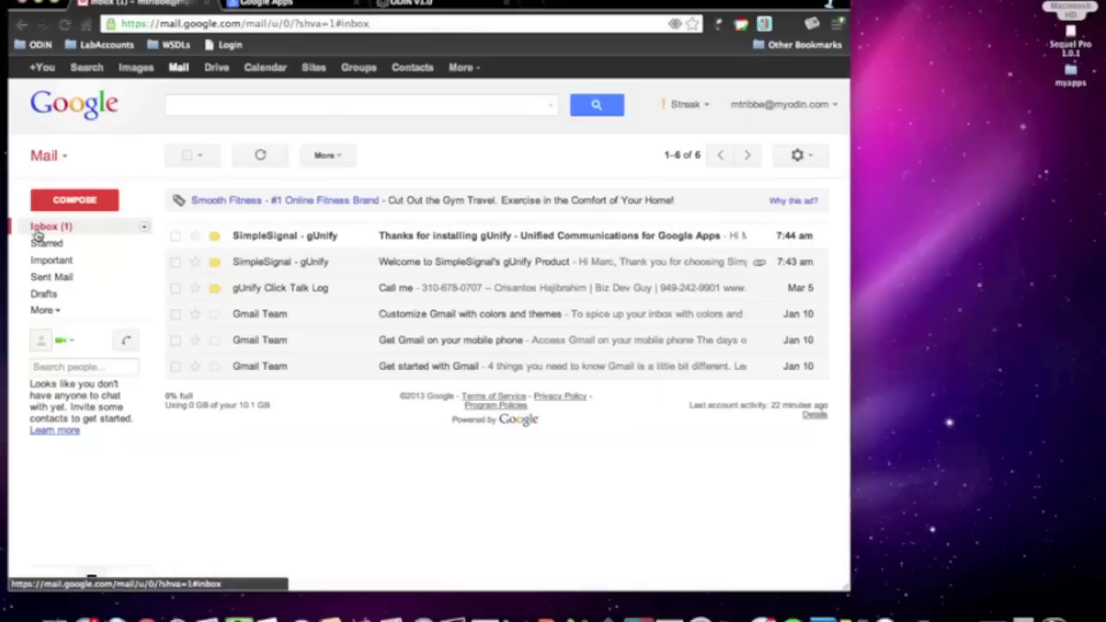
{"action": "left_click", "coordinate": [423, 239]}
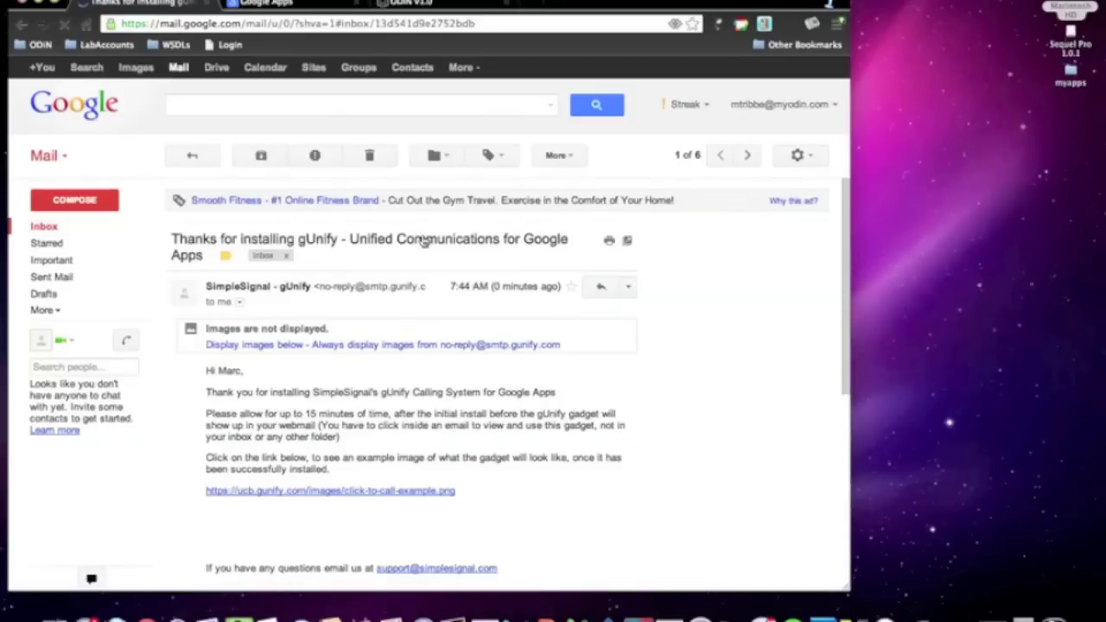
{"action": "scroll", "coordinate": [372, 373], "scroll_direction": "down", "scroll_amount": 1}
{"action": "scroll", "coordinate": [372, 374], "scroll_direction": "down", "scroll_amount": 5}
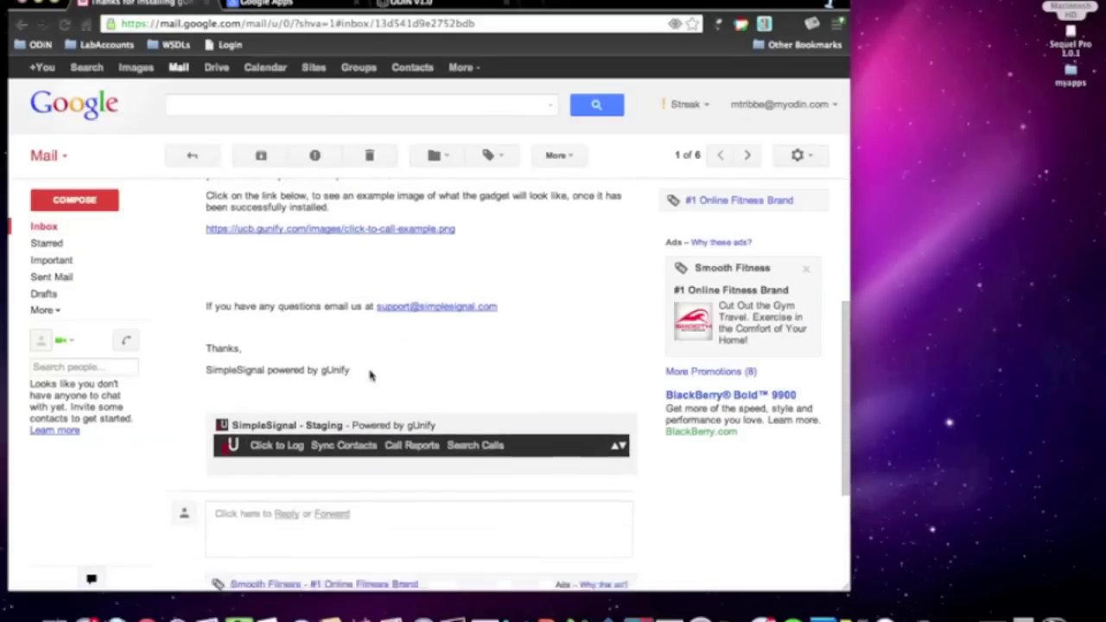
- Expand the gUnify dialer gadget, enter the test phone number, and place the call
{"action": "left_click", "coordinate": [272, 426]}
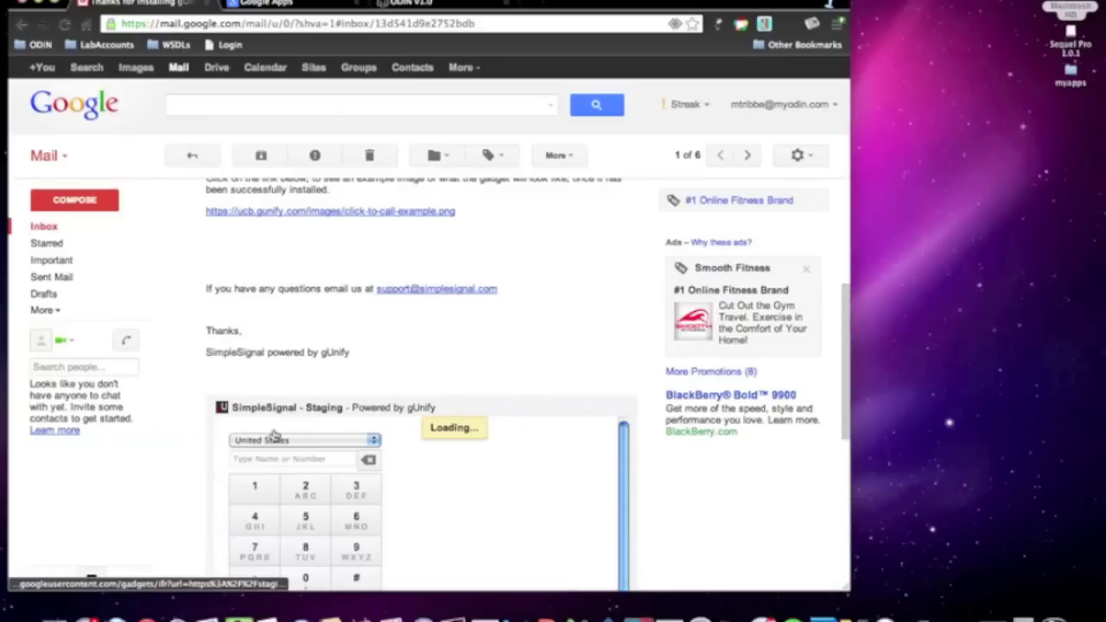
{"action": "scroll", "coordinate": [273, 435], "scroll_direction": "down", "scroll_amount": 4}
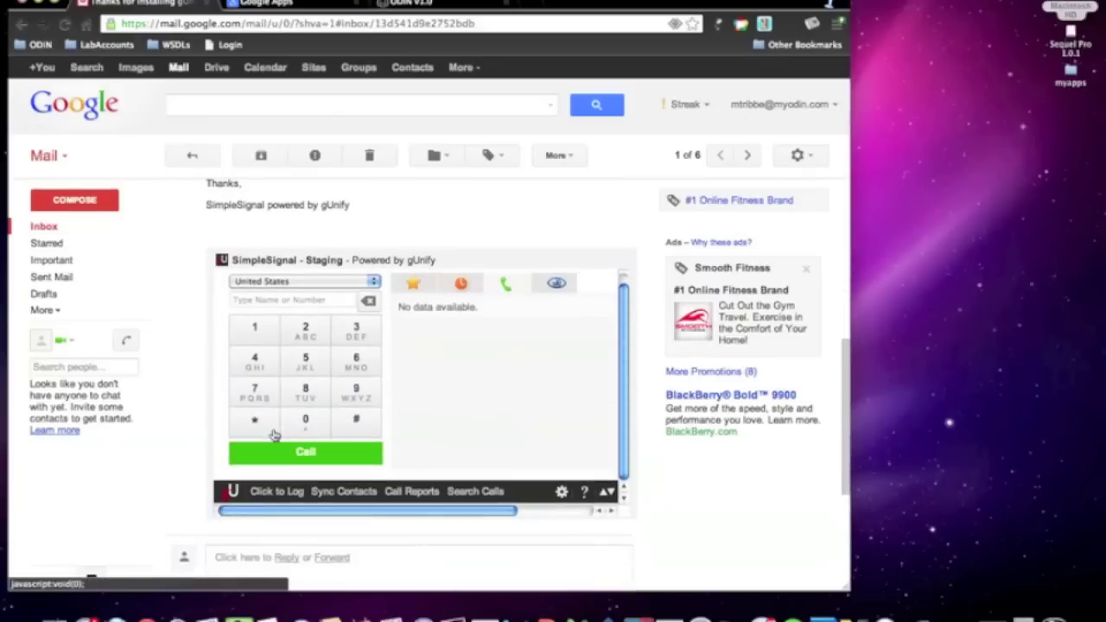
{"action": "left_click", "coordinate": [255, 303]}
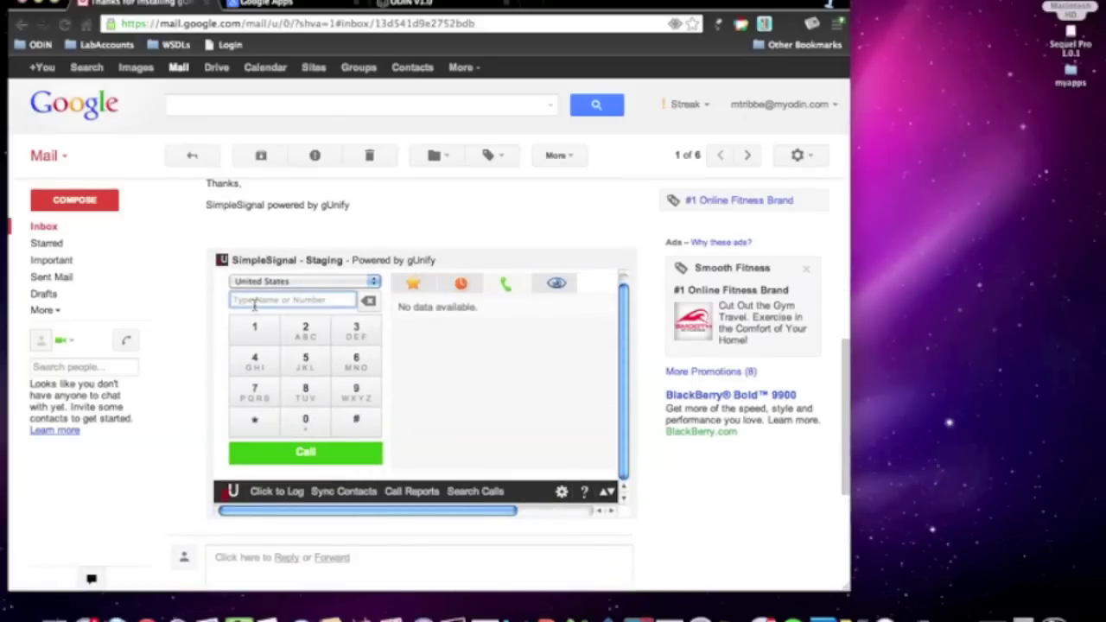
{"action": "left_click", "coordinate": [313, 458]}
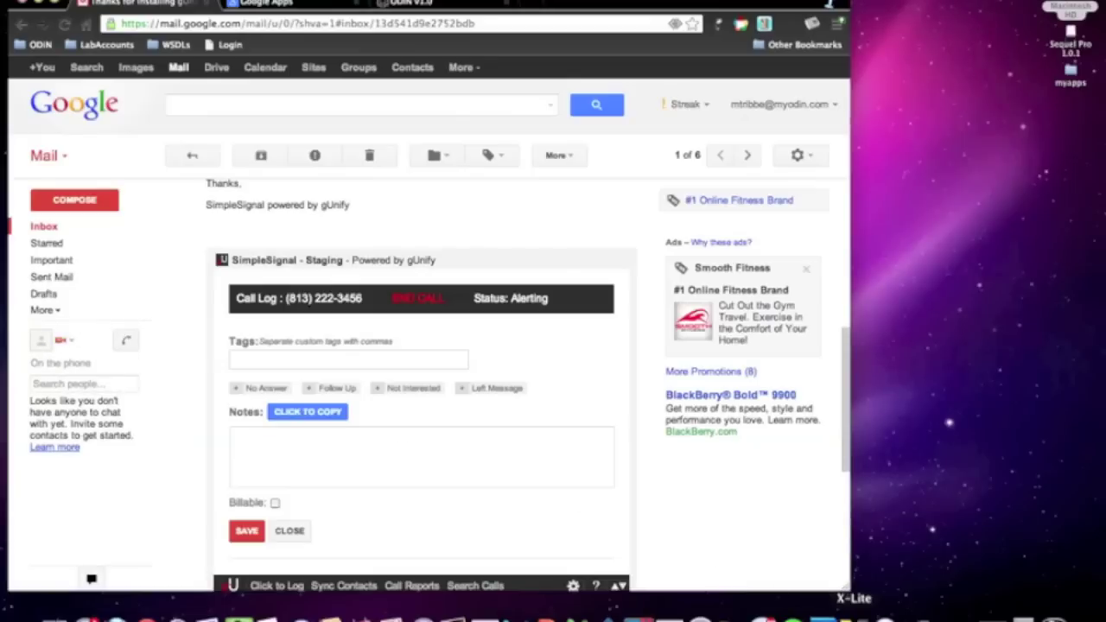
- Bring X-Lite forward and answer the incoming test call from the gadget
{"action": "left_click", "coordinate": [854, 615]}
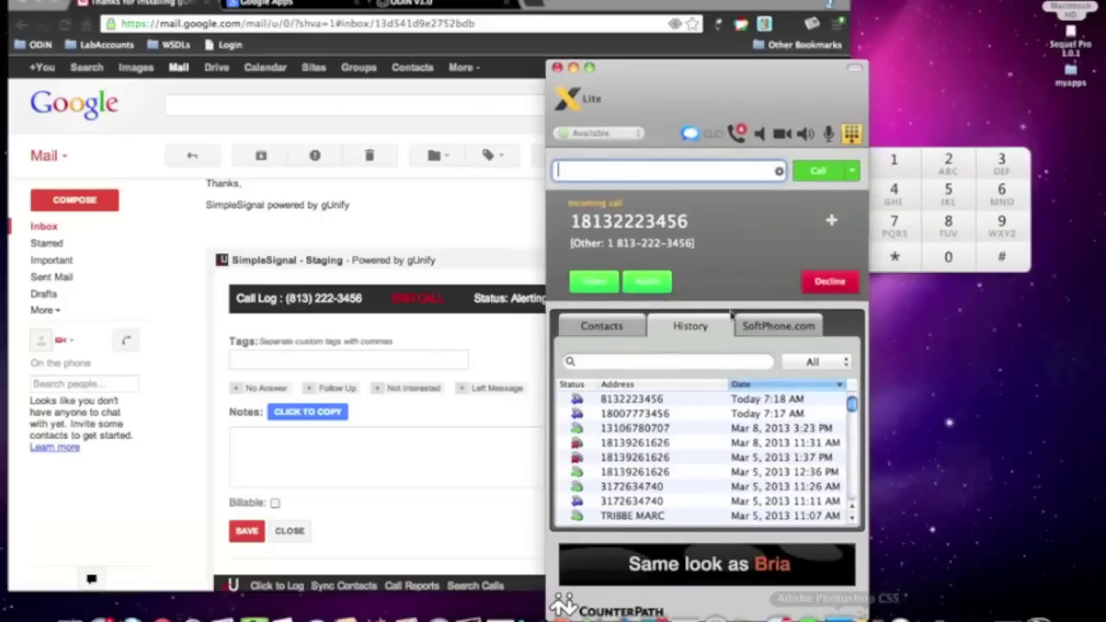
{"action": "left_click", "coordinate": [654, 284]}
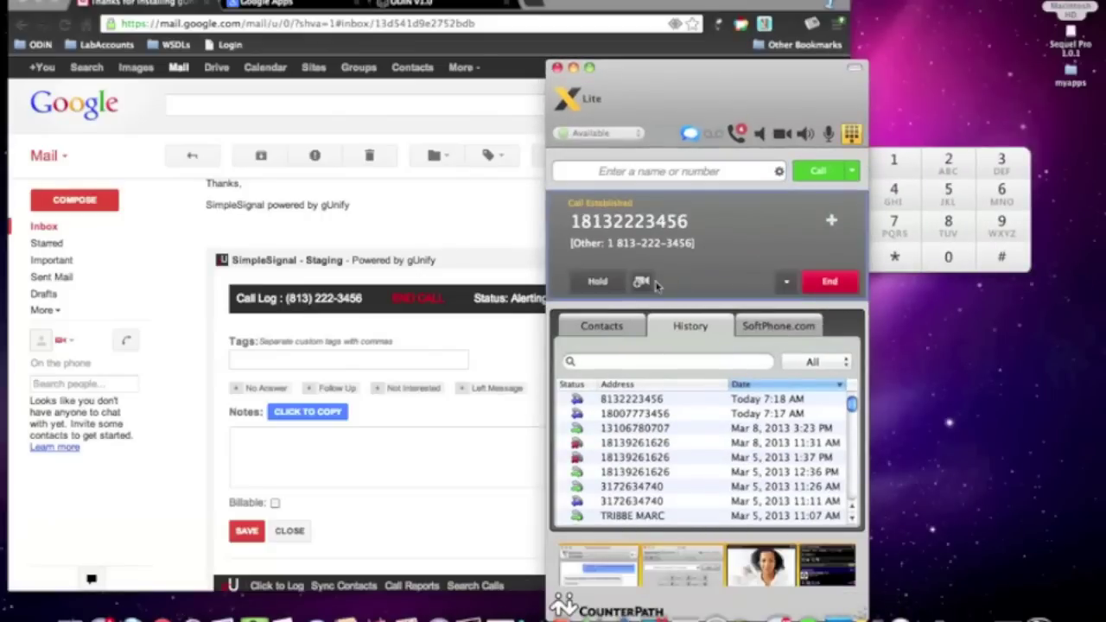